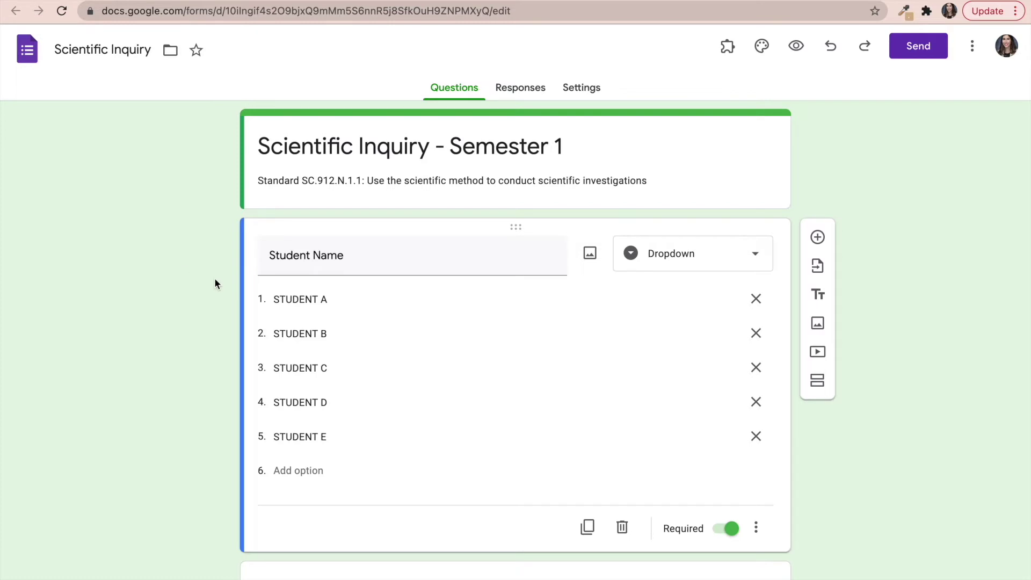
click(261, 1)
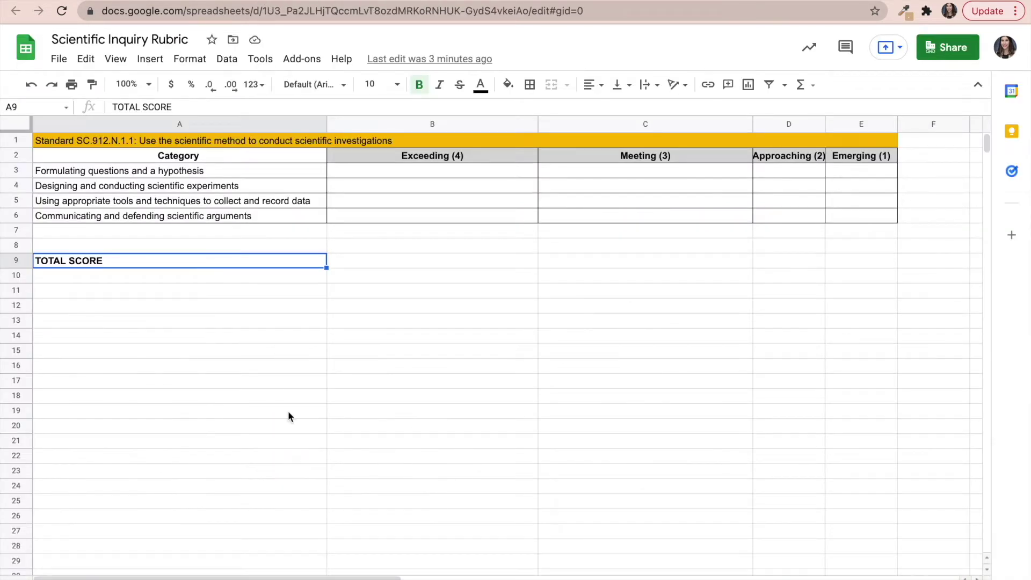
click(447, 160)
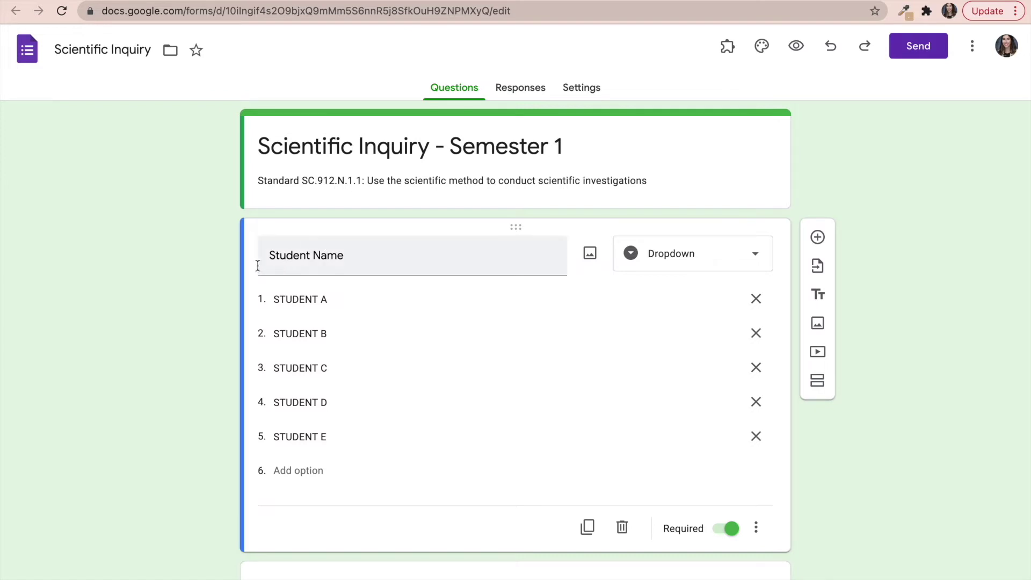
Step: Review the Scientific Inquiry form's questions, check the rubric spreadsheet, then open the respondent preview
scroll(189, 234, down, 2)
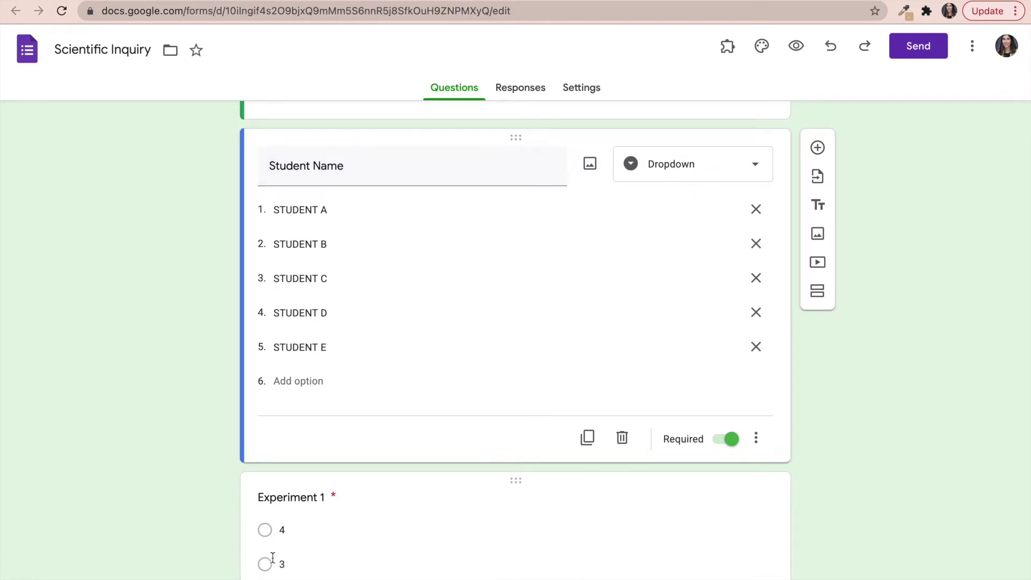
scroll(161, 483, down, 4)
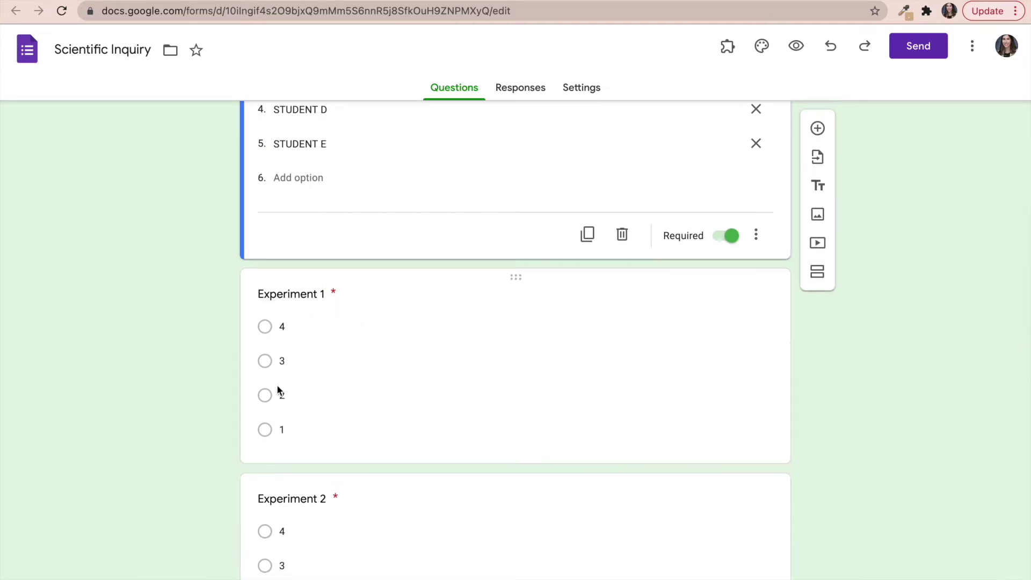
scroll(277, 388, down, 10)
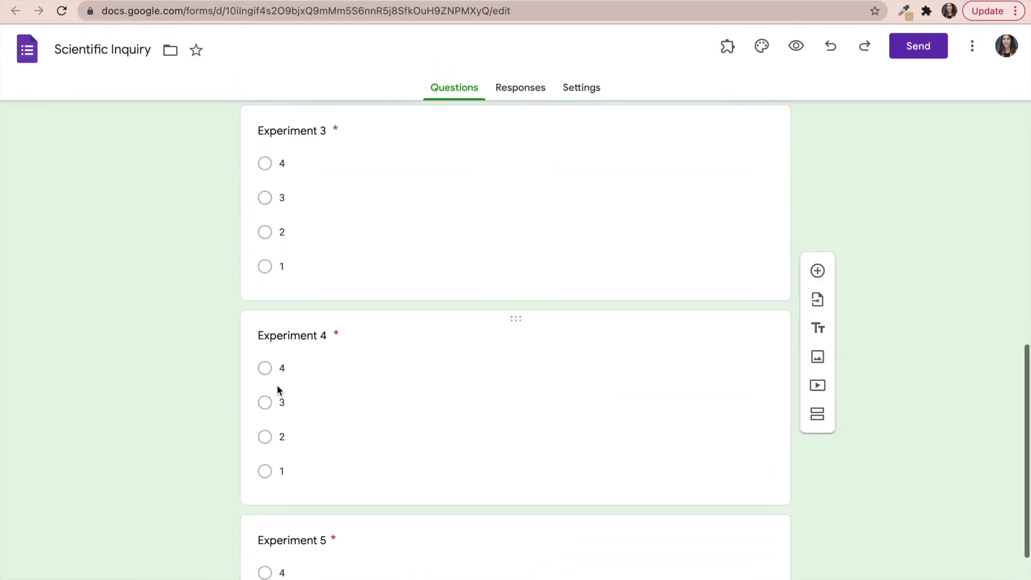
scroll(277, 388, up, 14)
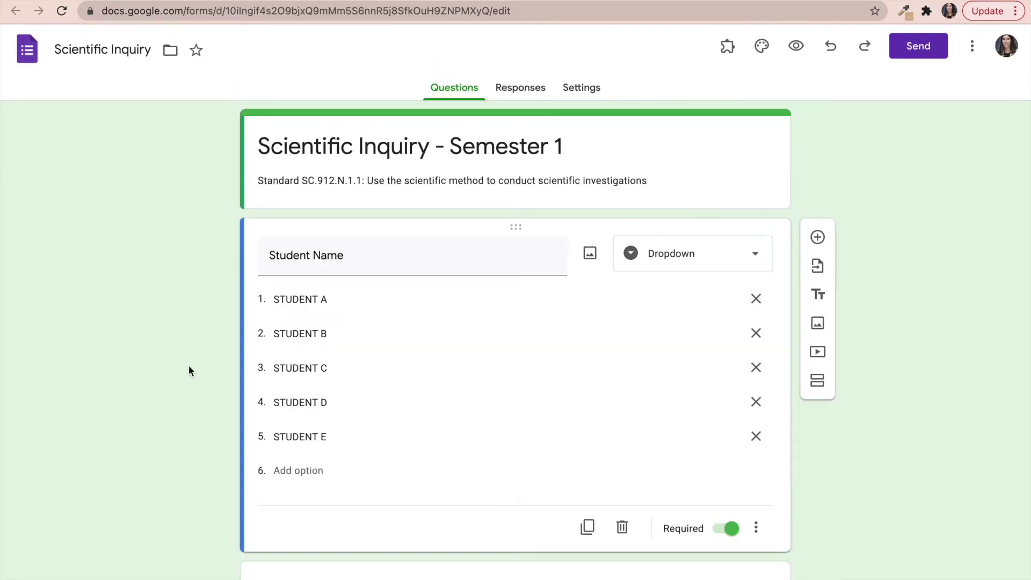
click(114, 0)
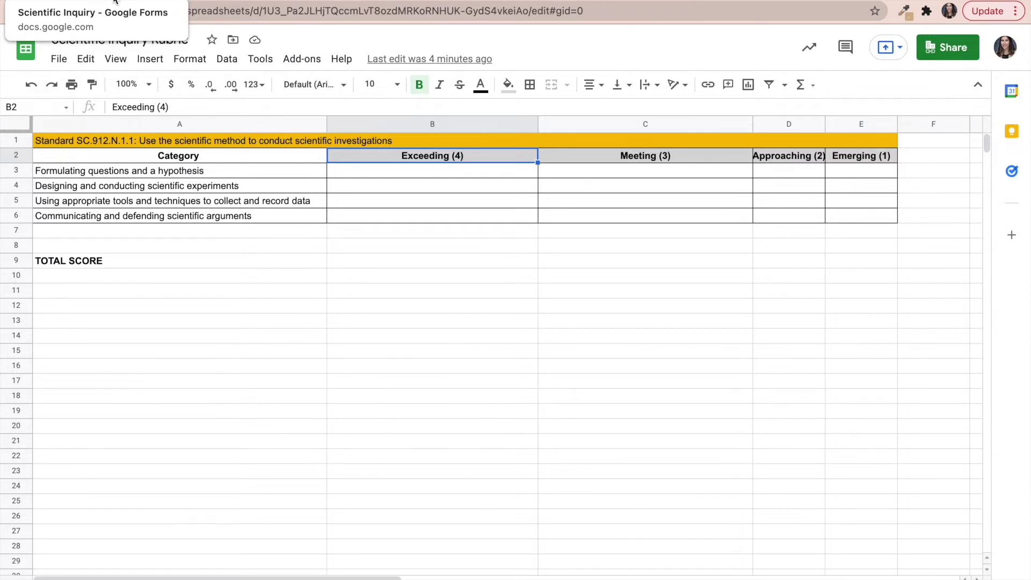
click(115, 2)
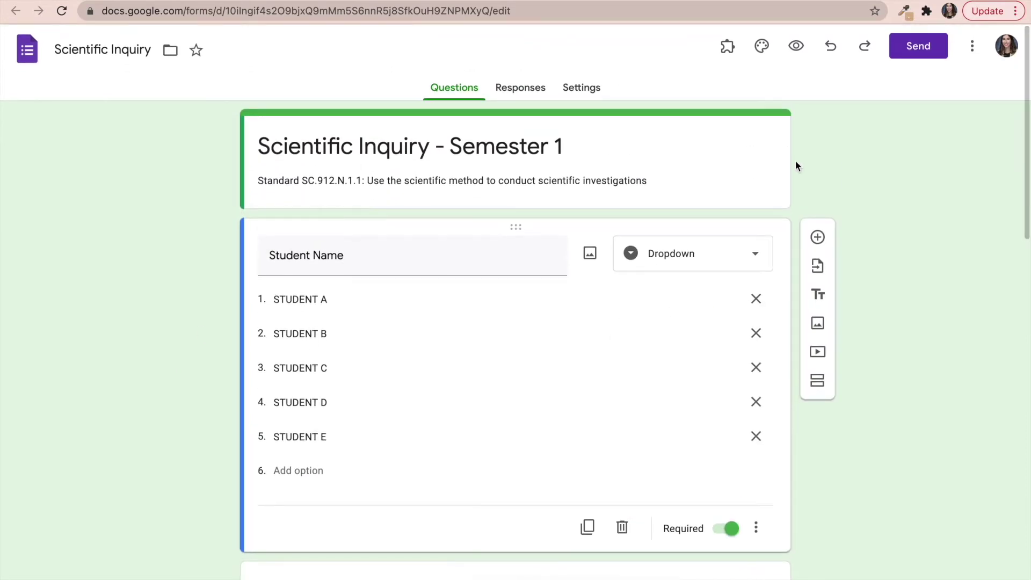
scroll(683, 377, down, 3)
scroll(683, 374, up, 3)
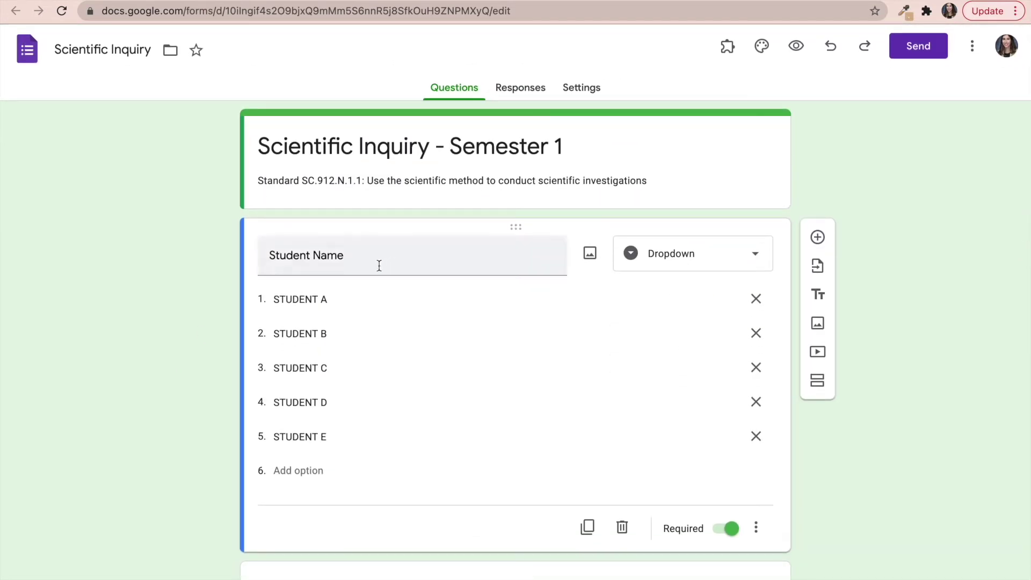
click(796, 47)
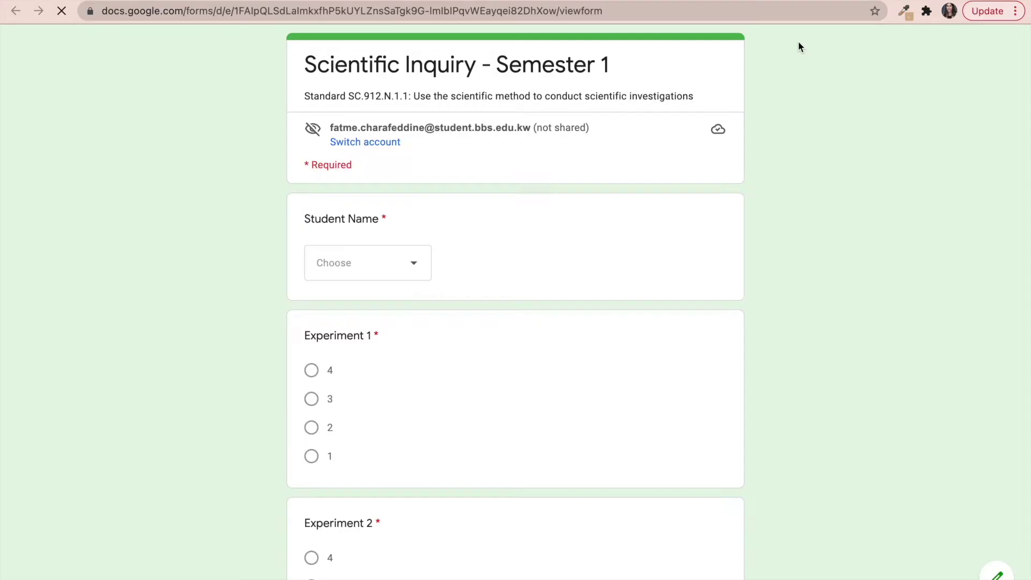
Step: Submit a response for STUDENT A scoring Experiment 1 as 4, Experiment 2 as 2, 3 as 3, 5 as 3
click(362, 277)
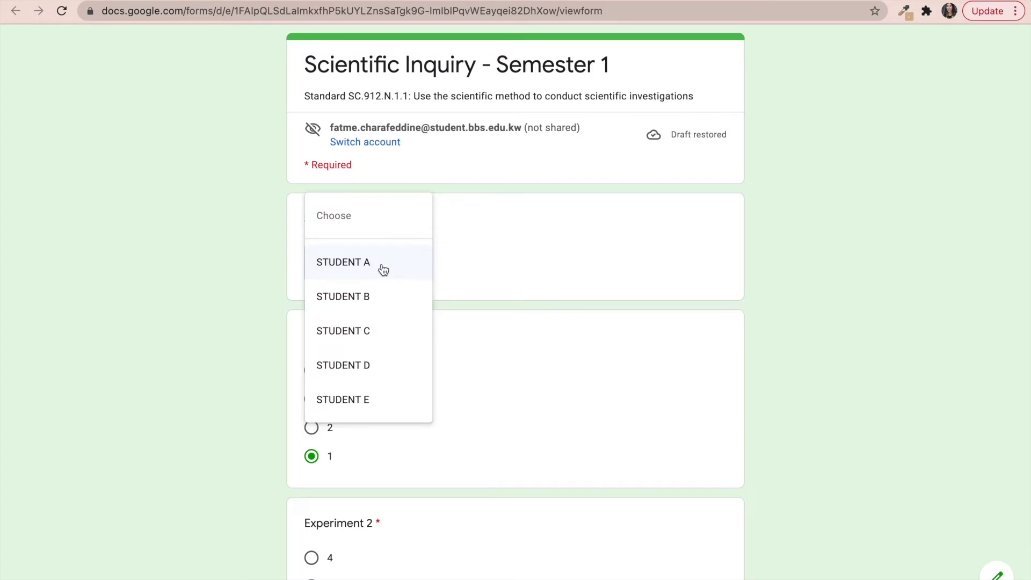
click(341, 269)
scroll(185, 335, down, 3)
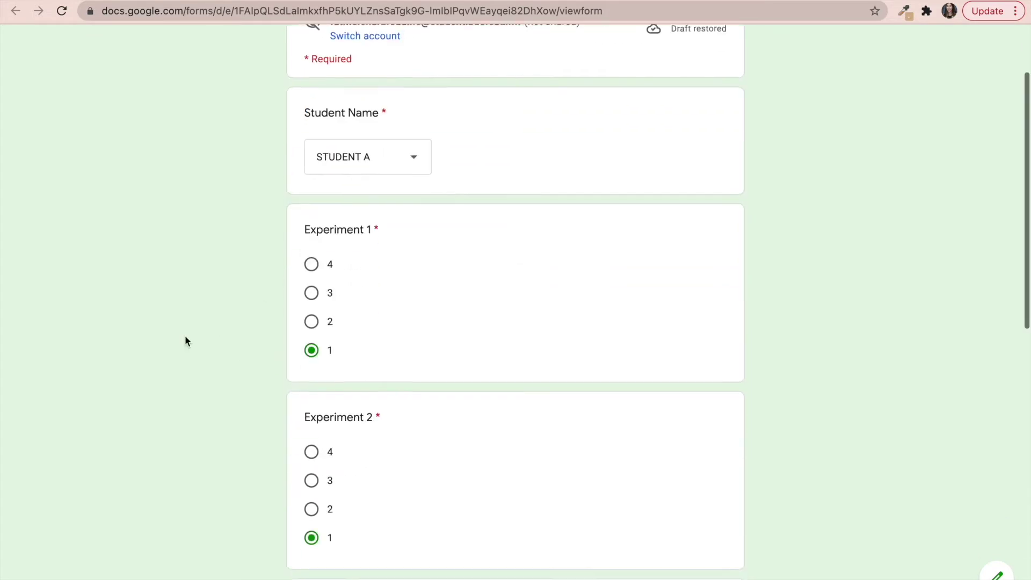
click(312, 216)
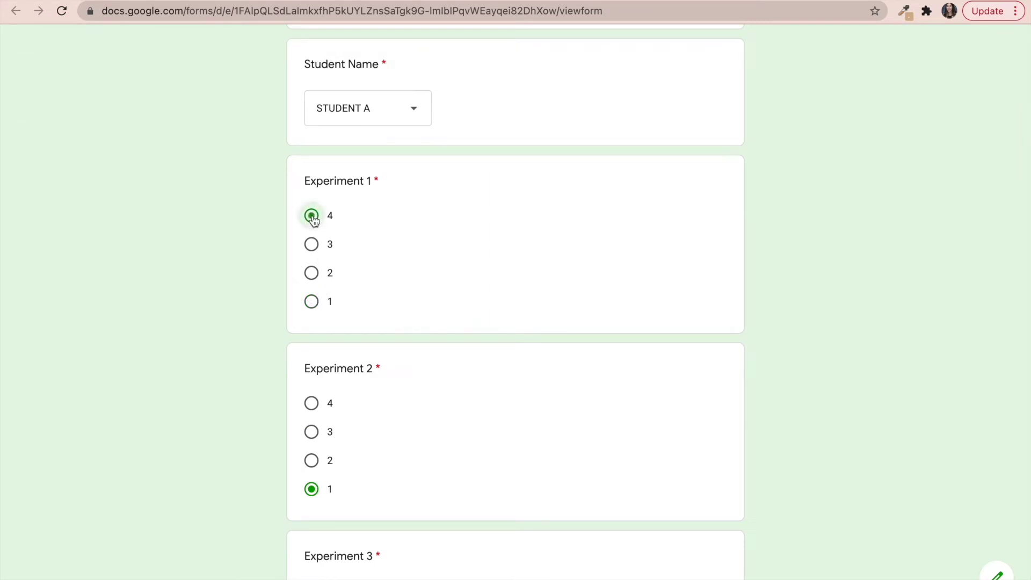
scroll(430, 457, down, 3)
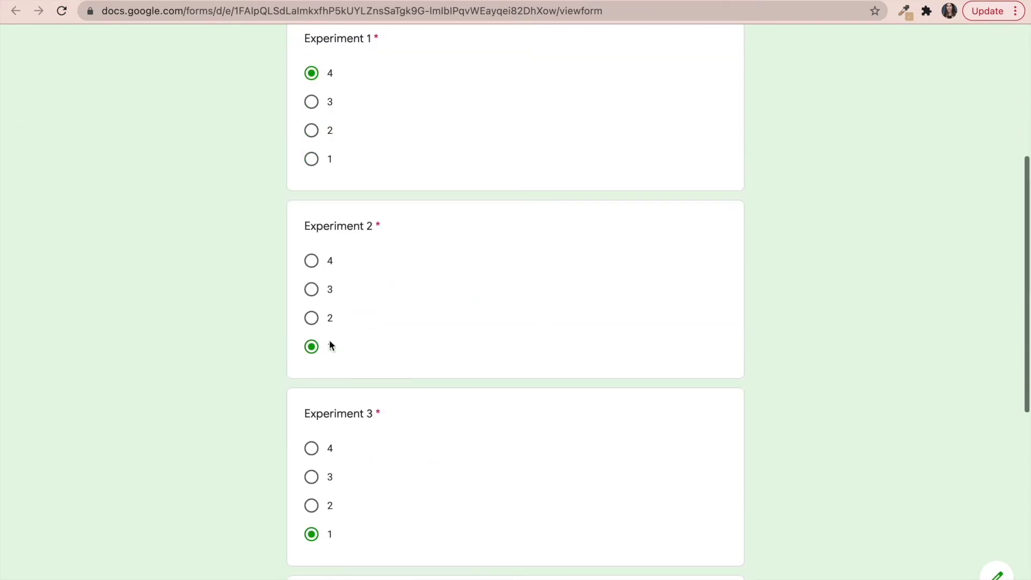
click(311, 318)
scroll(463, 362, down, 3)
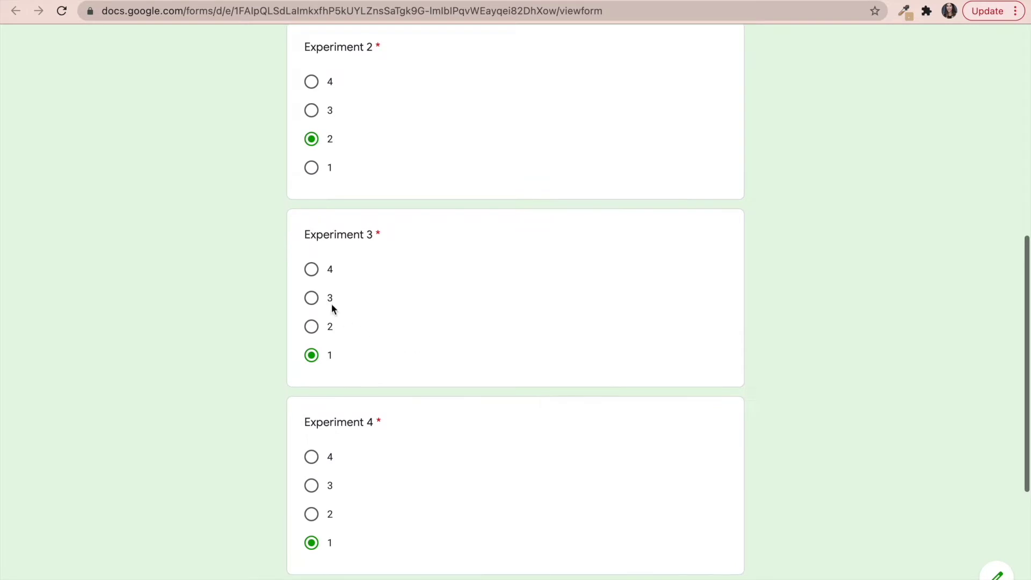
click(311, 298)
scroll(453, 388, down, 3)
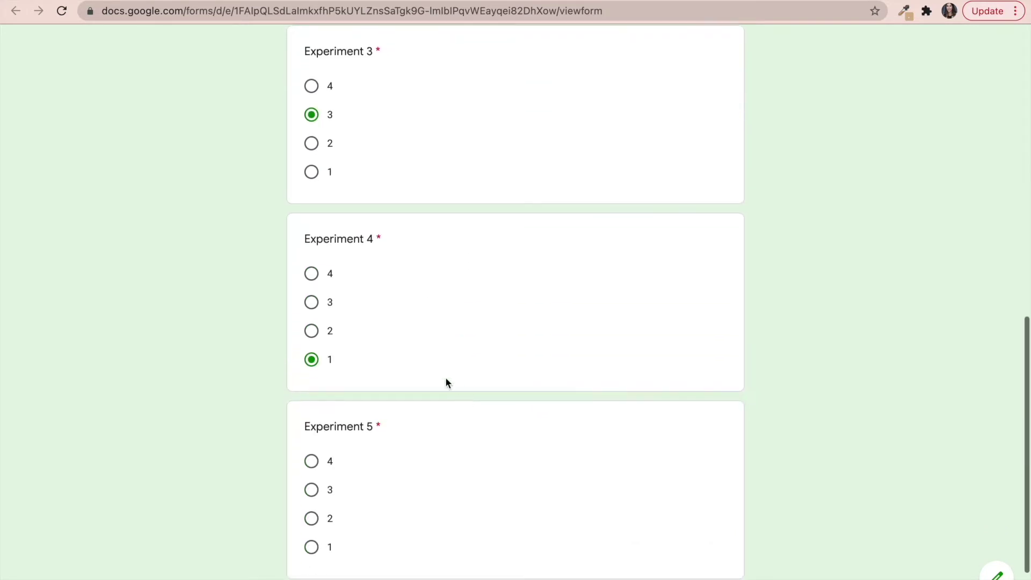
scroll(320, 366, down, 2)
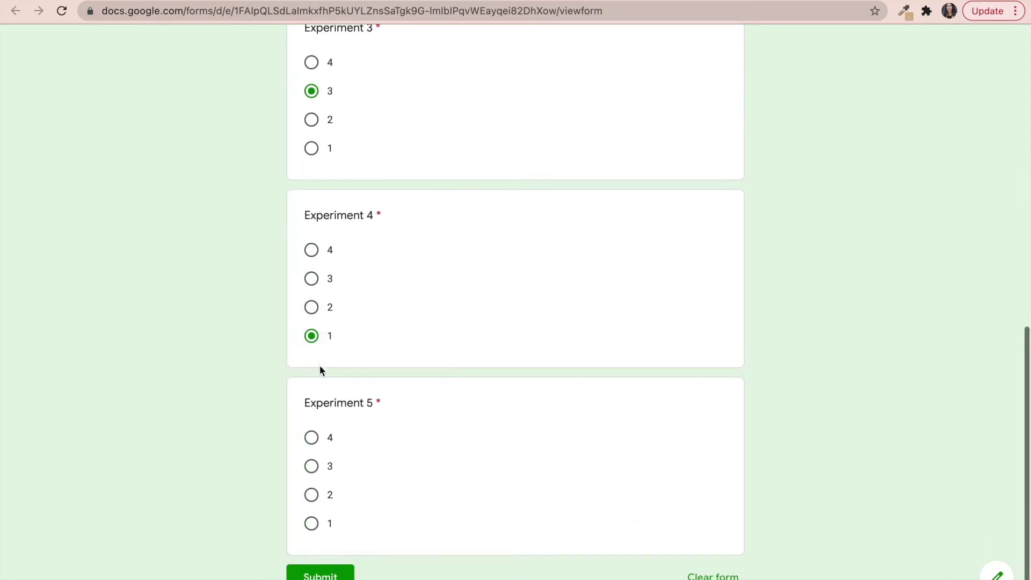
click(312, 417)
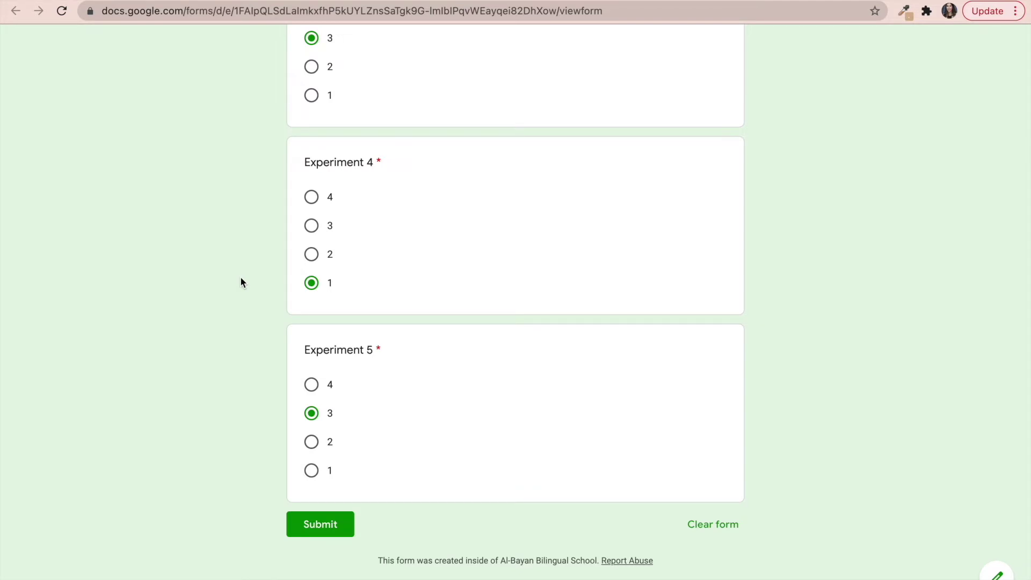
click(299, 518)
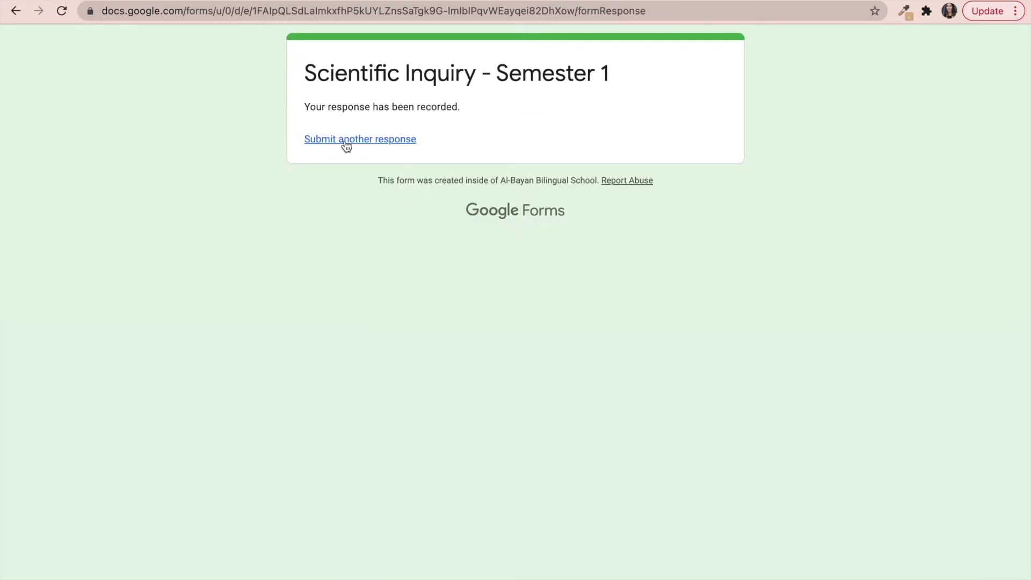
Step: Start another blank response and choose STUDENT B as the student
click(346, 140)
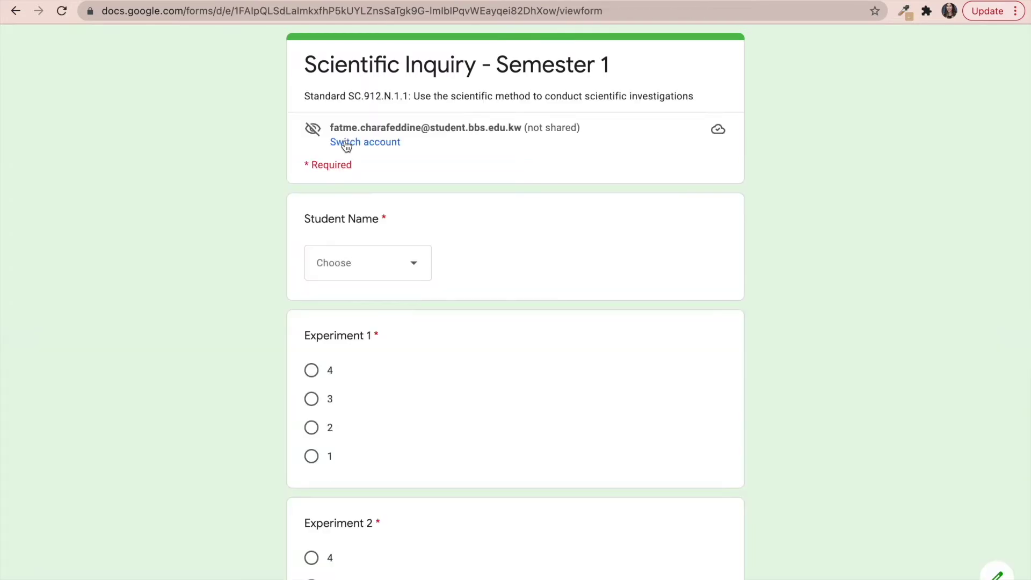
click(344, 267)
click(364, 342)
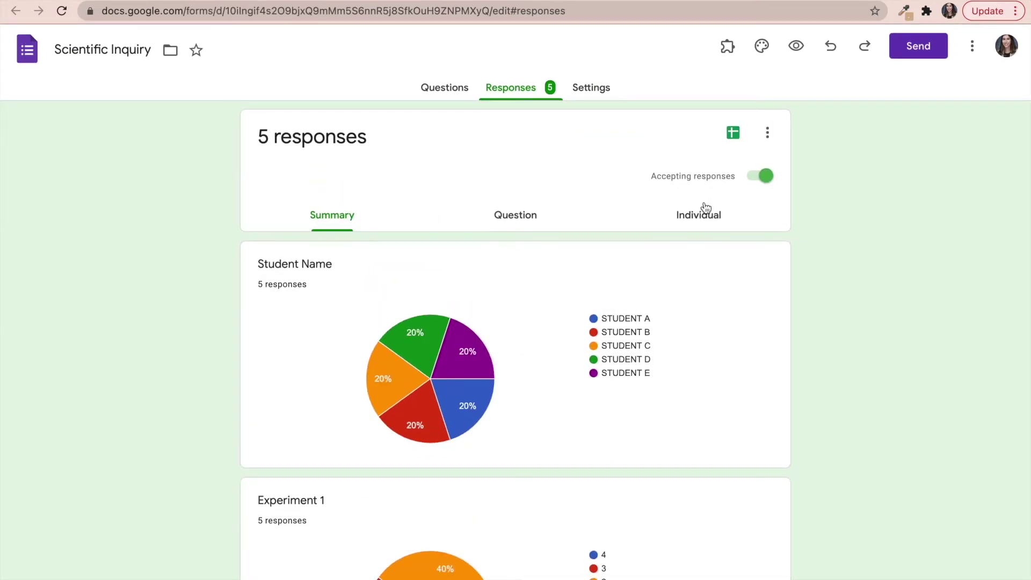
Step: Create the linked Scientific Inquiry (Responses) spreadsheet from the form responses
click(734, 134)
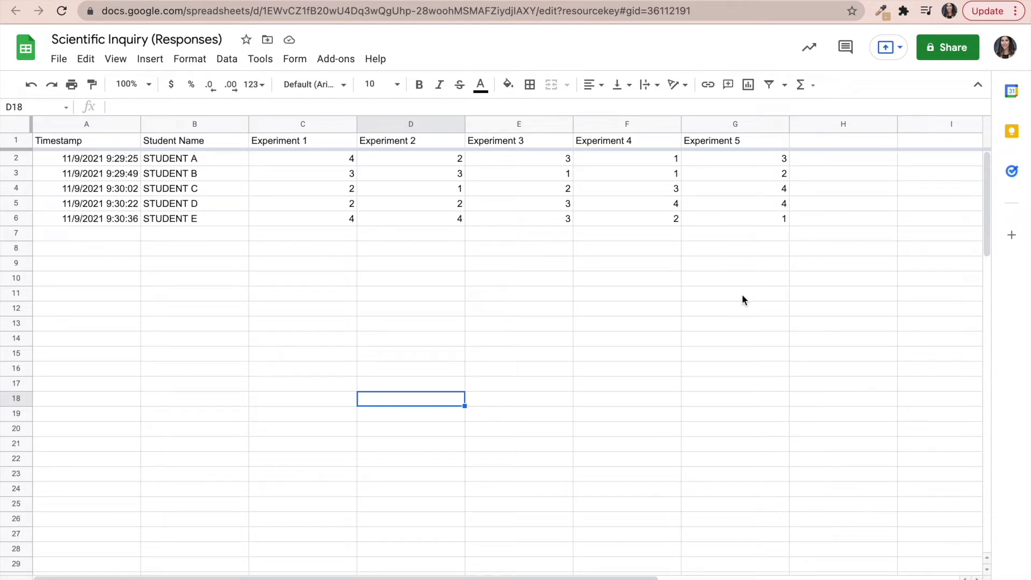
click(420, 310)
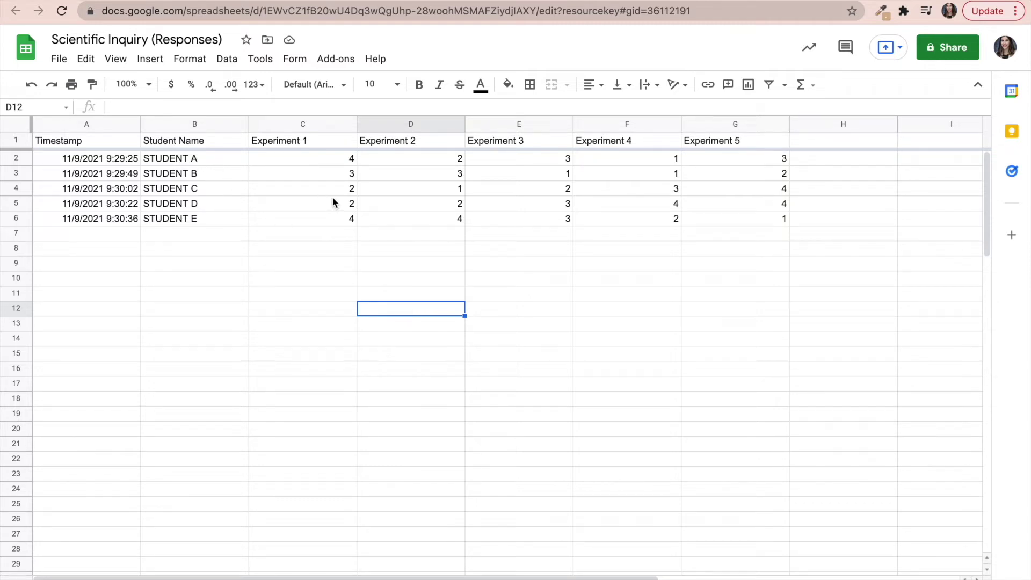
Step: Select the experiment scores in C2:G6 and open the Format menu
drag(313, 160, 749, 217)
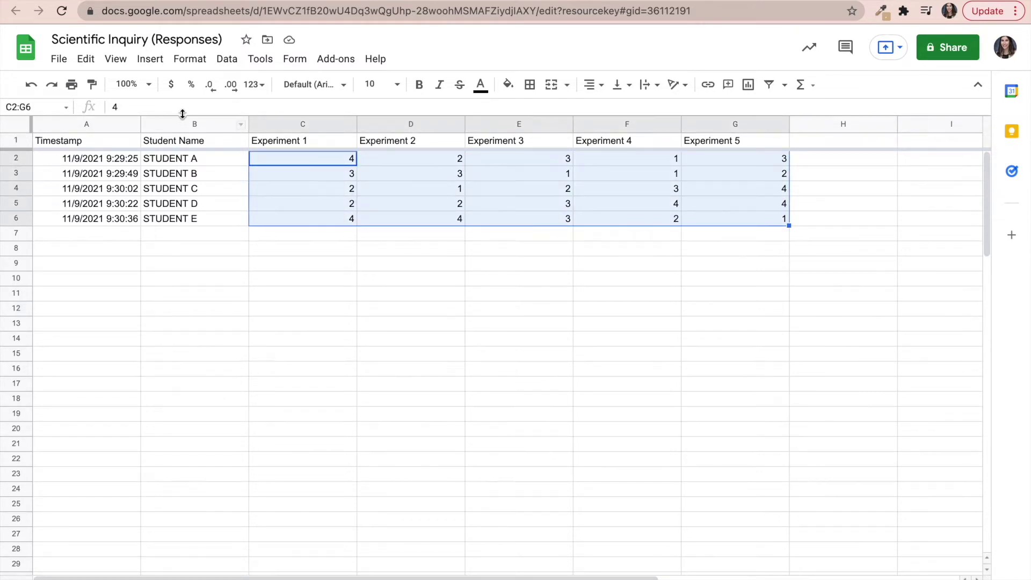
click(193, 60)
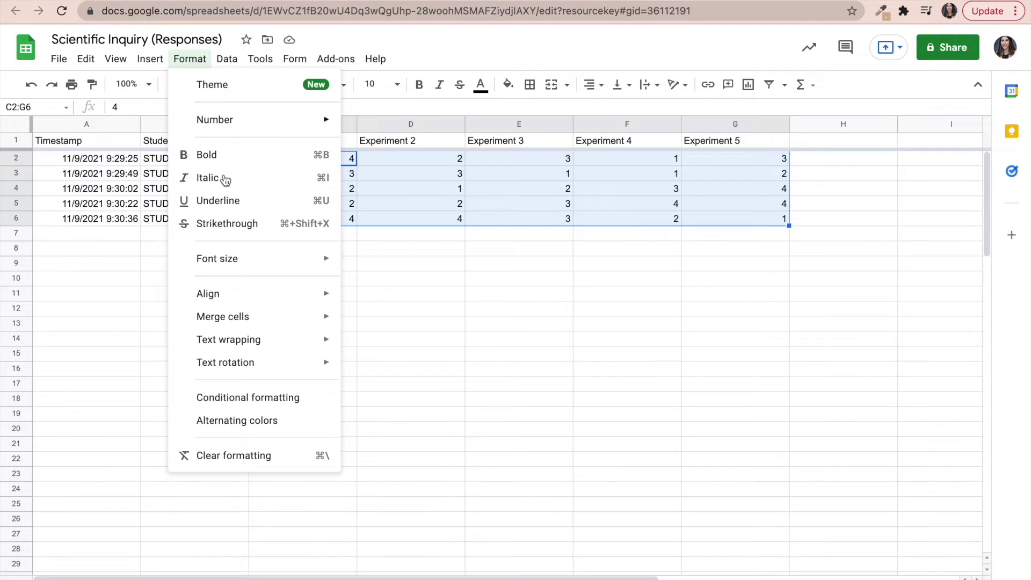
Step: Create a color scale rule using the red-to-white-to-green preset
click(297, 400)
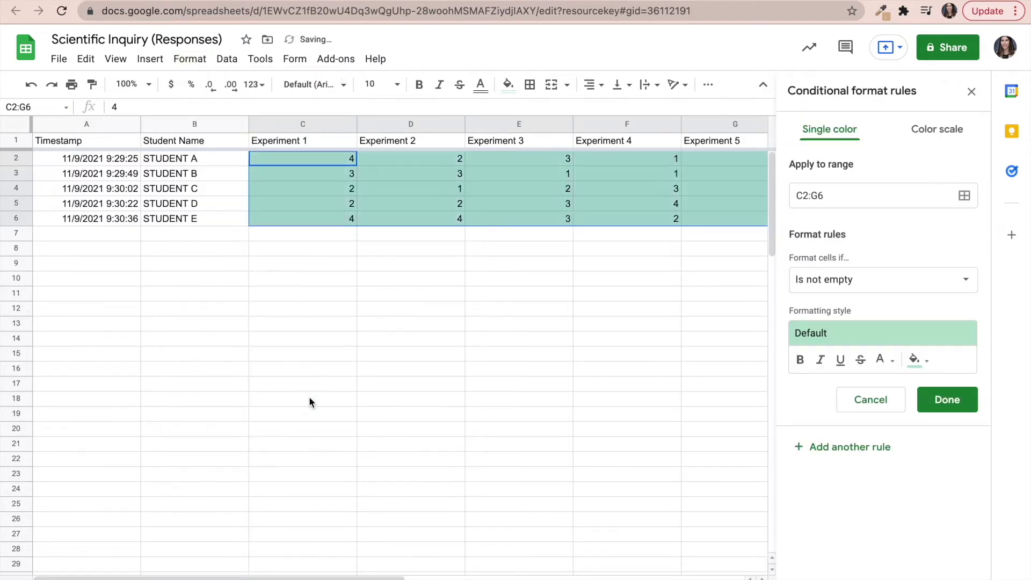
click(940, 143)
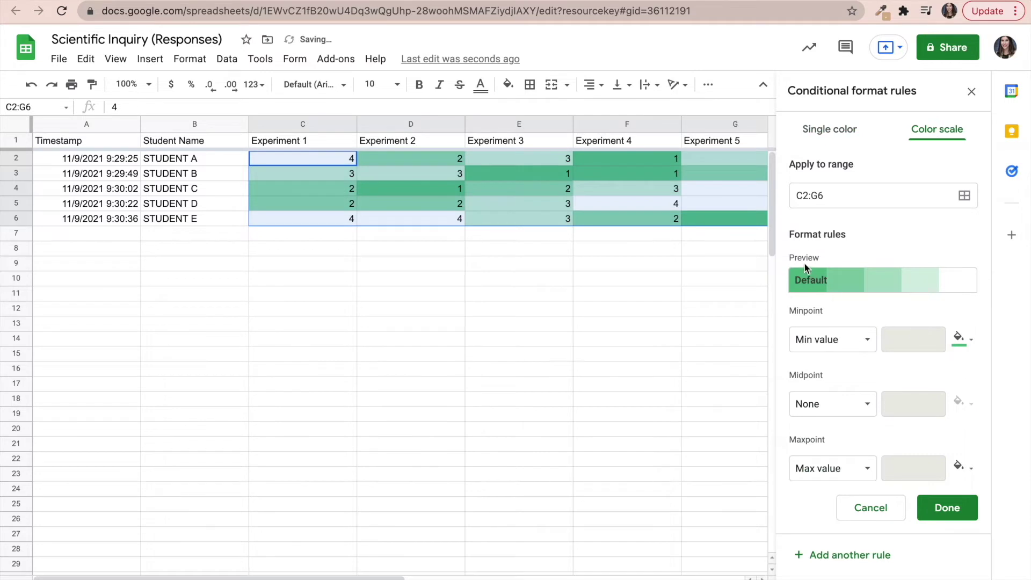
click(872, 289)
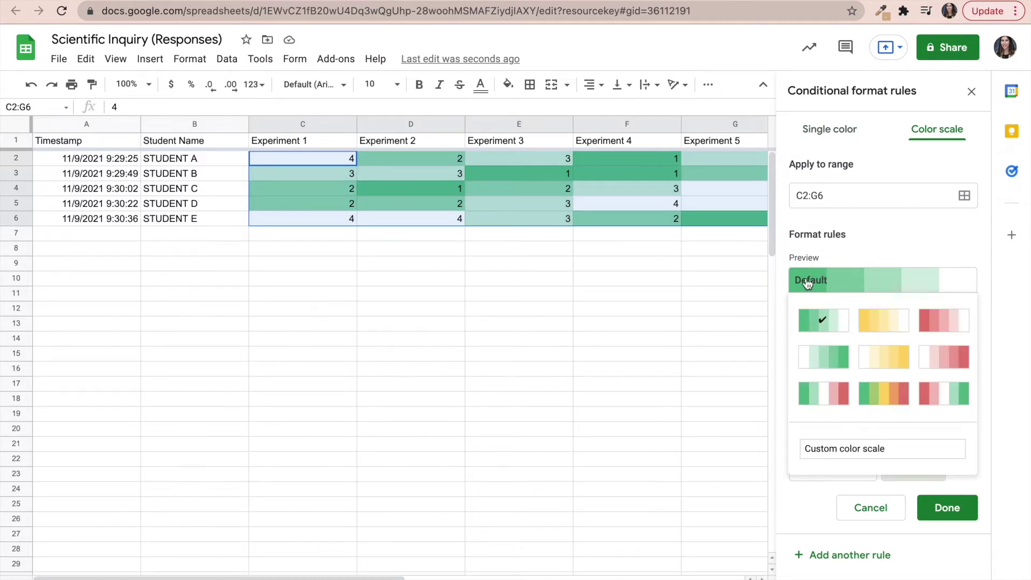
click(940, 404)
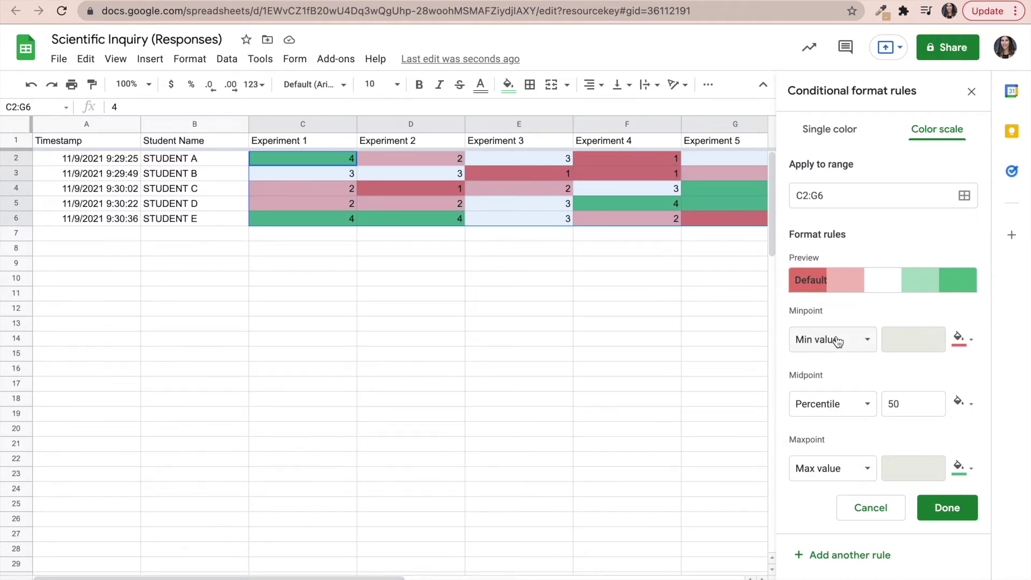
Step: Set the color scale minpoint, midpoint and maxpoint to the numbers 1, 3 and 4
click(854, 412)
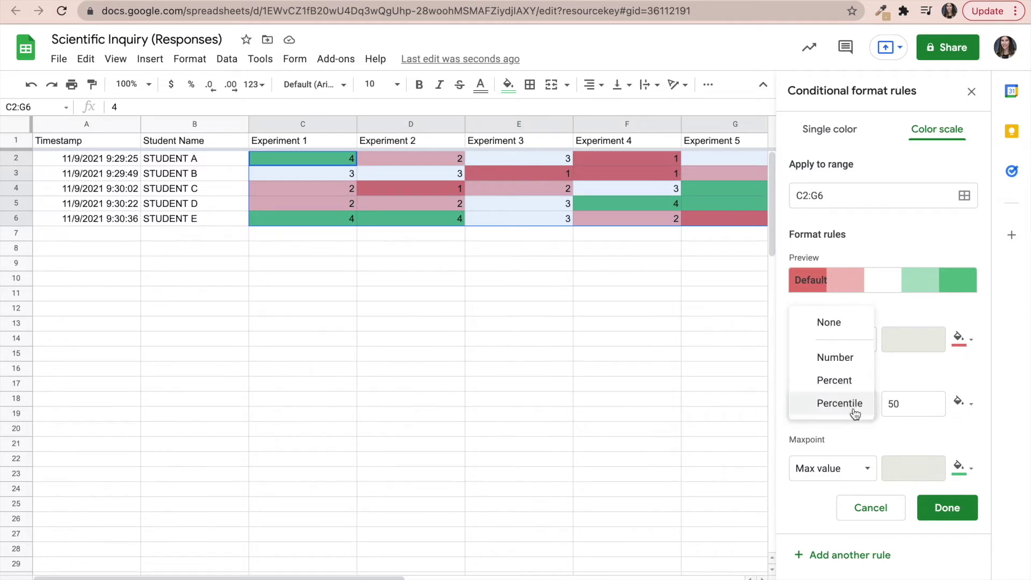
click(841, 359)
click(830, 339)
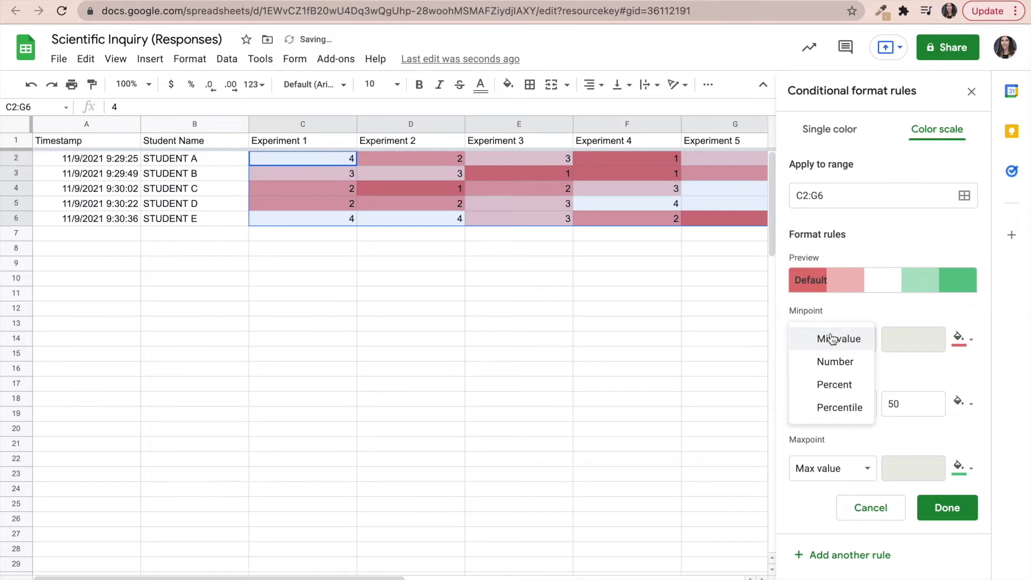
click(837, 370)
click(836, 471)
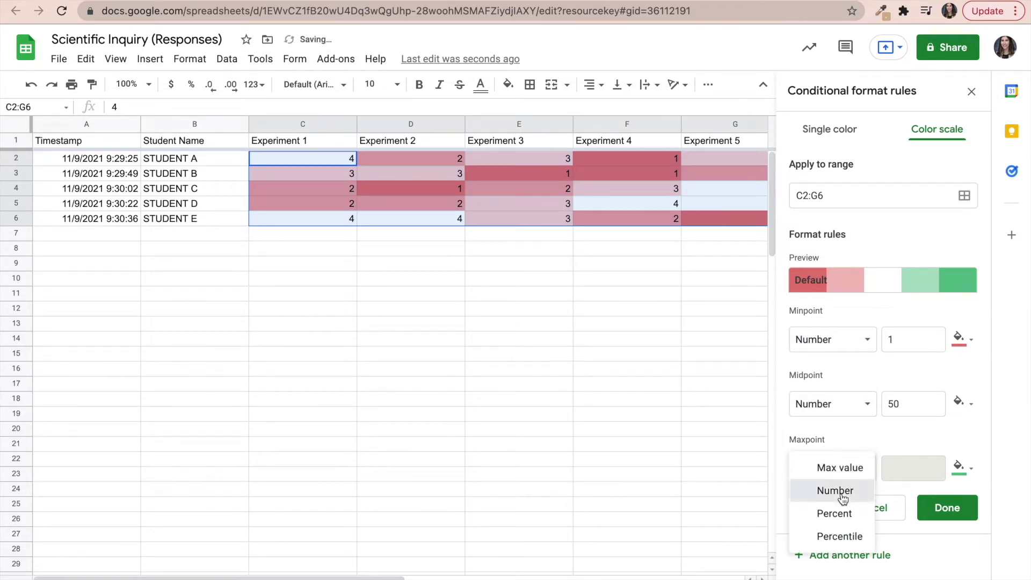
click(843, 493)
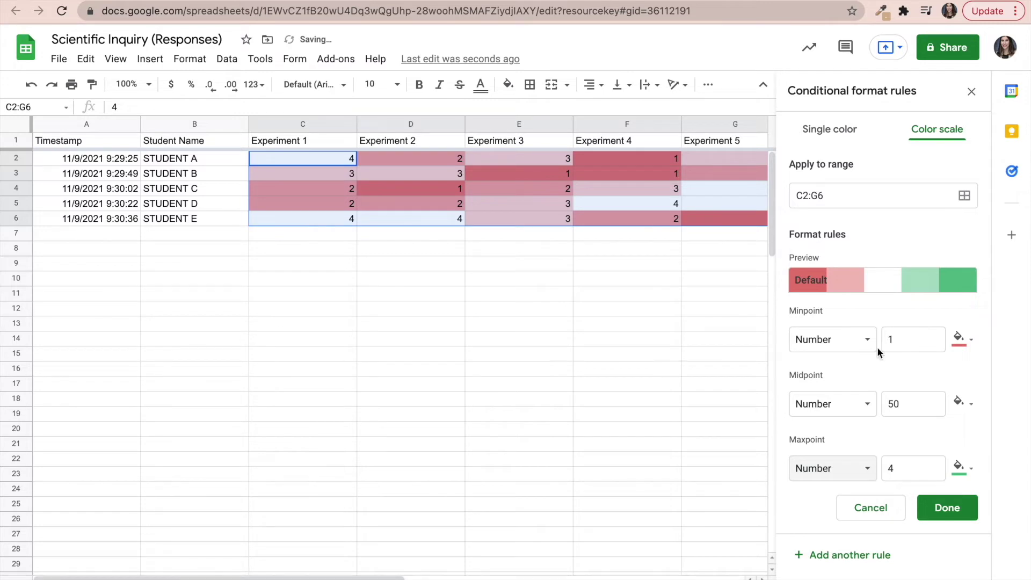
click(910, 340)
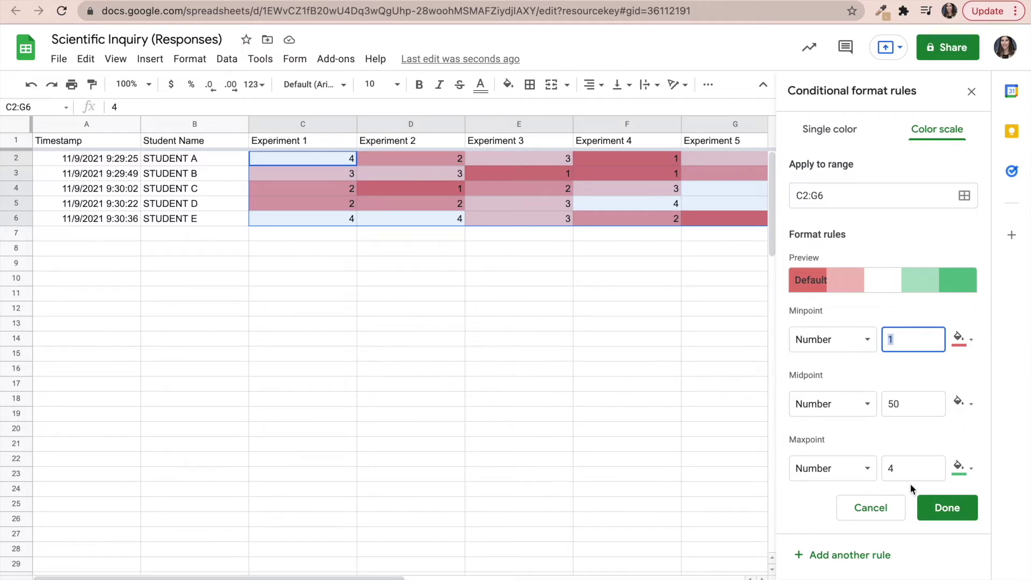
drag(908, 468, 881, 458)
drag(915, 407, 870, 404)
text(3)
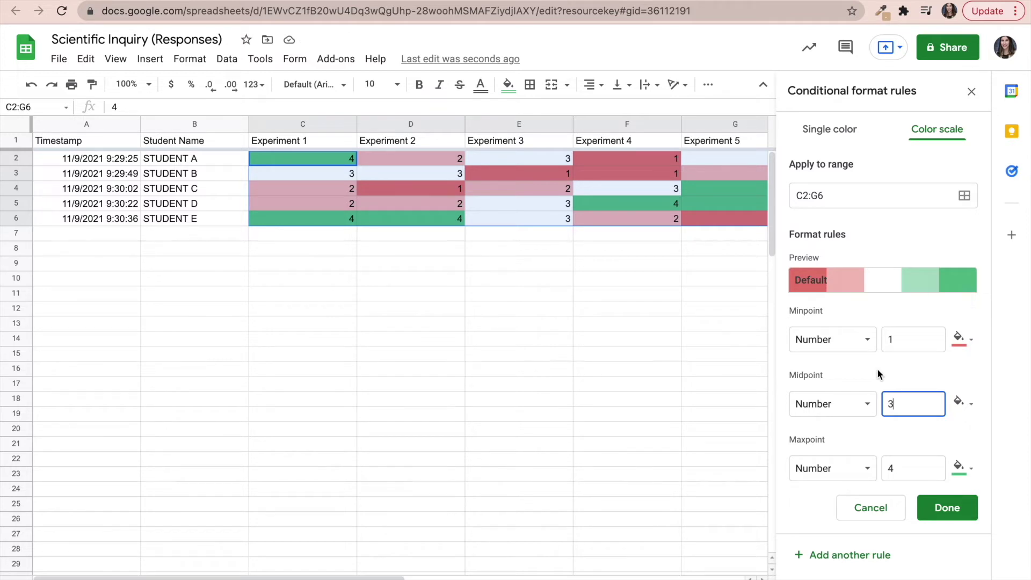
key(Return)
click(971, 91)
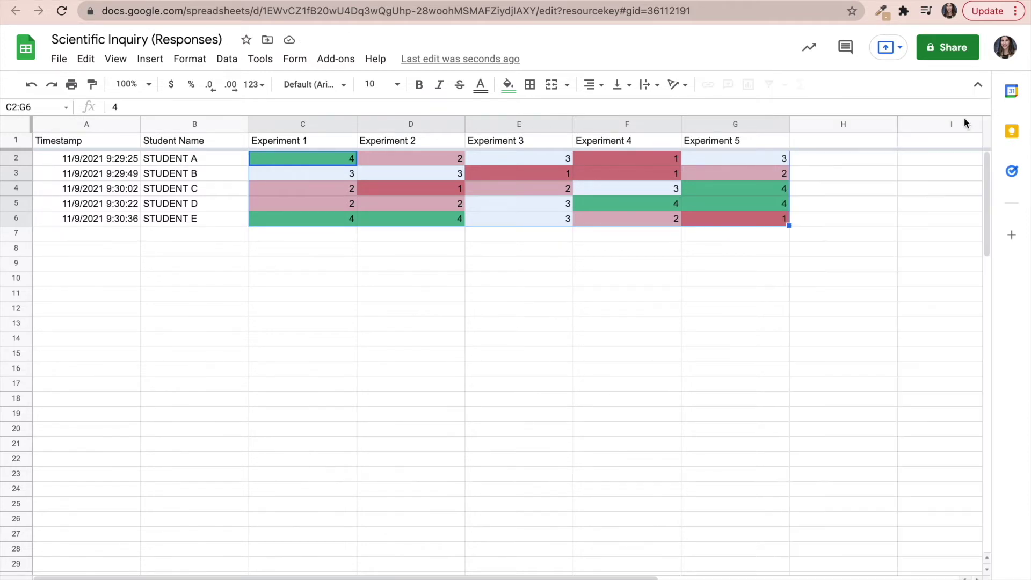
click(668, 370)
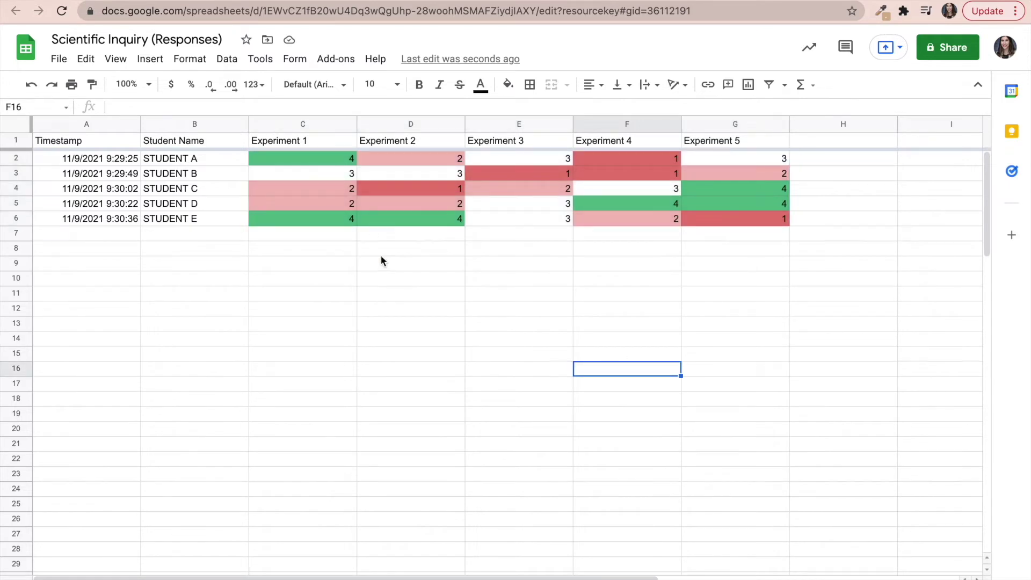
click(385, 308)
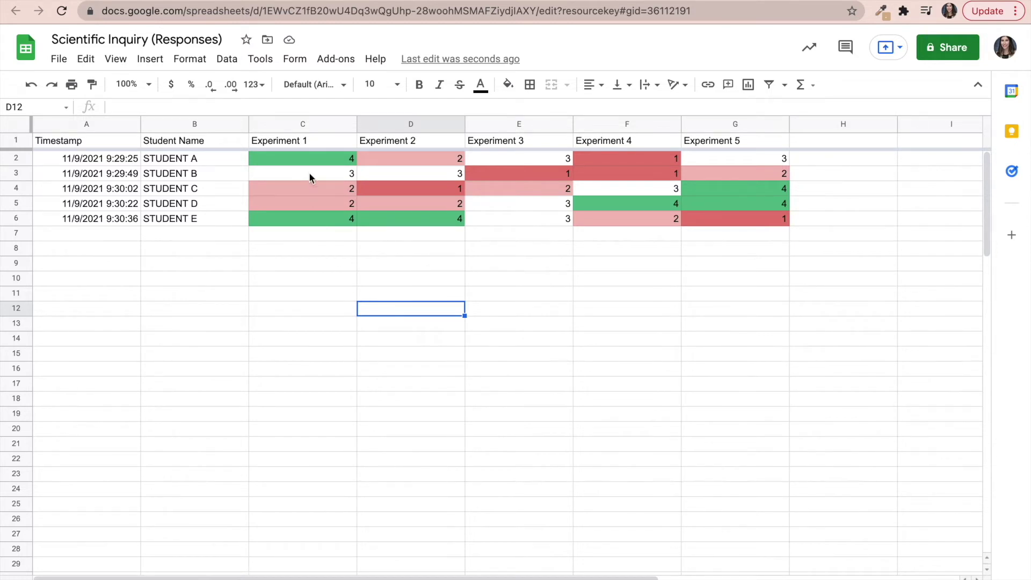
drag(300, 145, 300, 256)
click(295, 304)
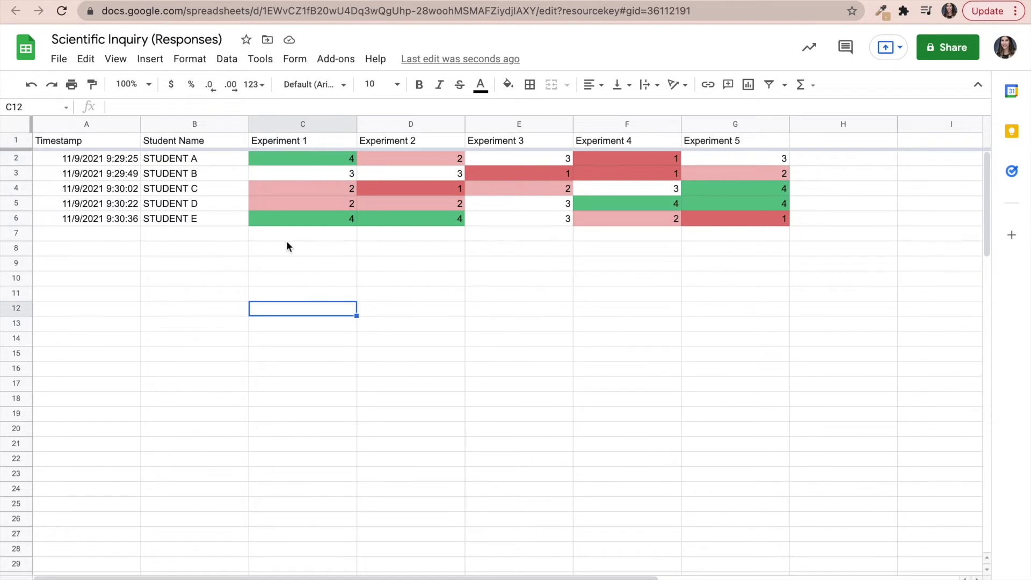
click(178, 161)
click(197, 222)
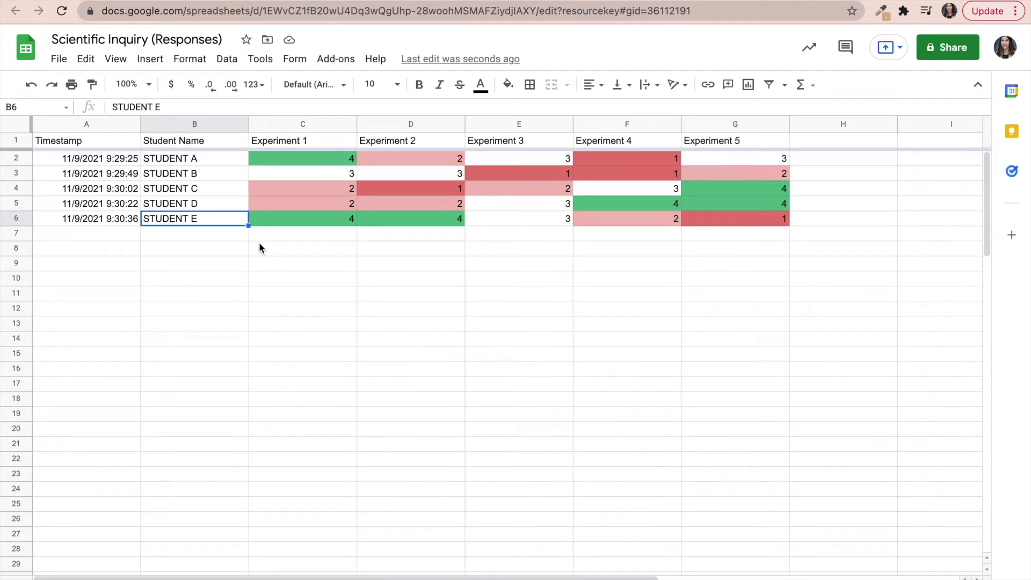
click(310, 263)
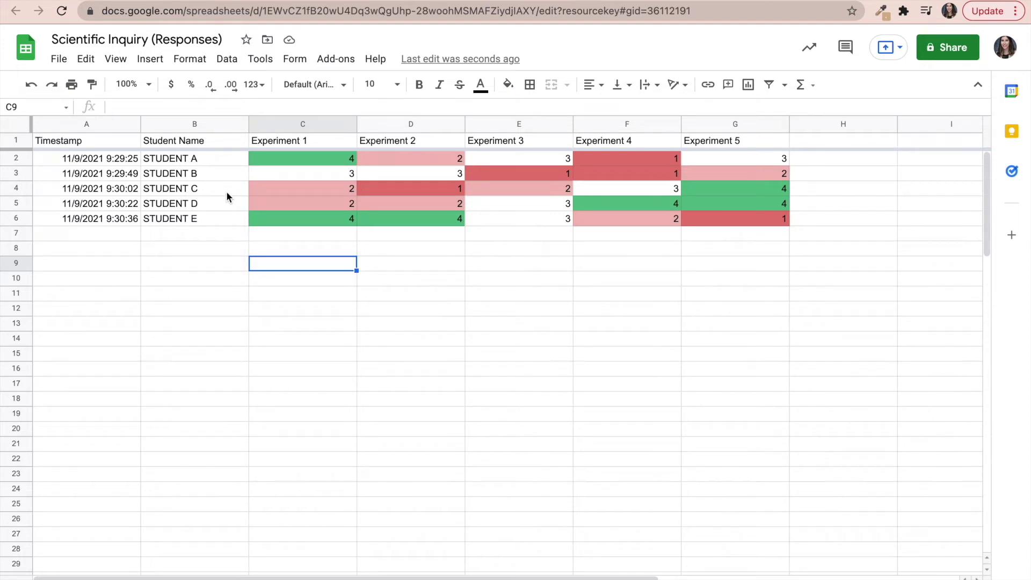
drag(195, 188, 210, 199)
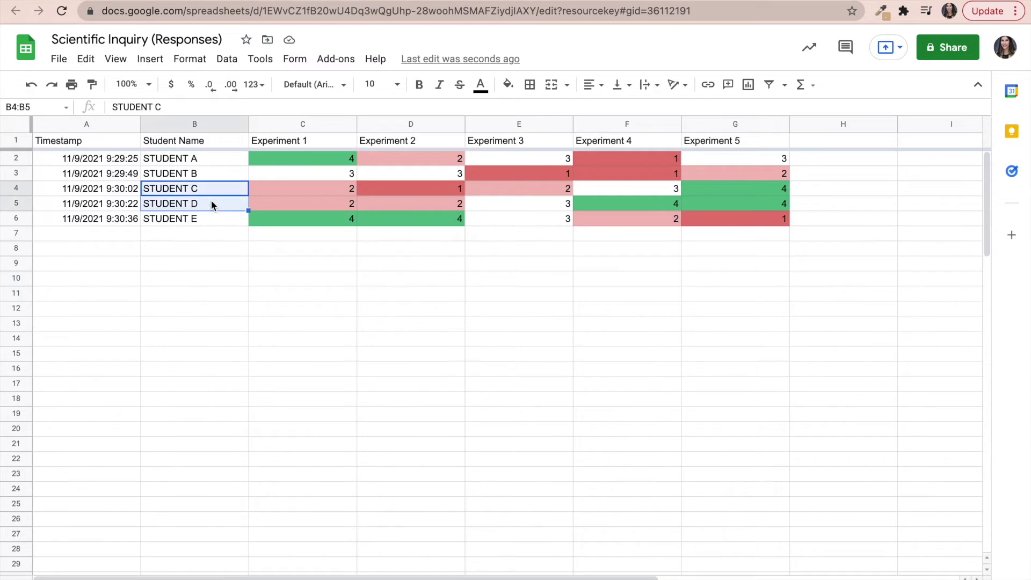
click(301, 259)
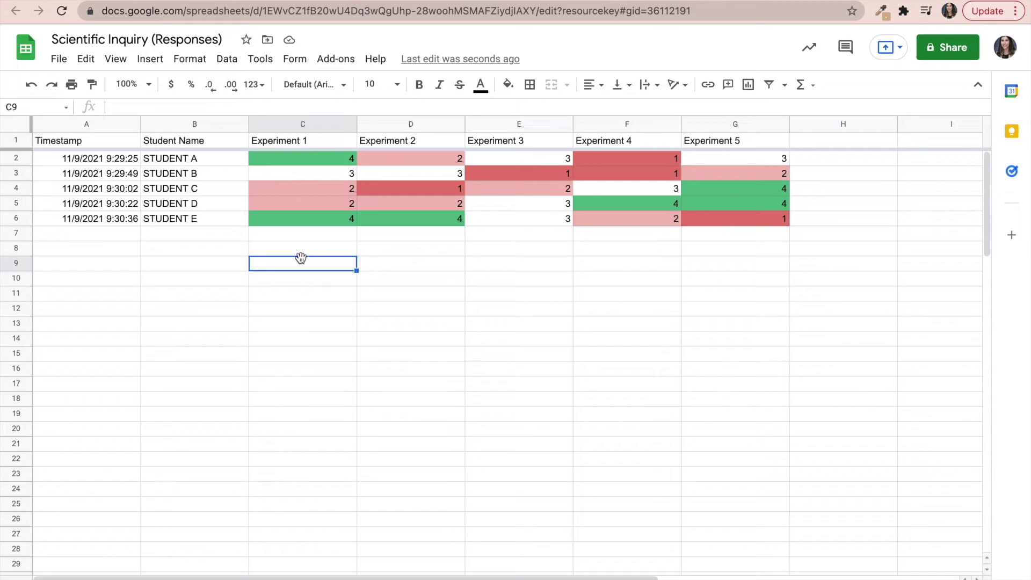
click(292, 281)
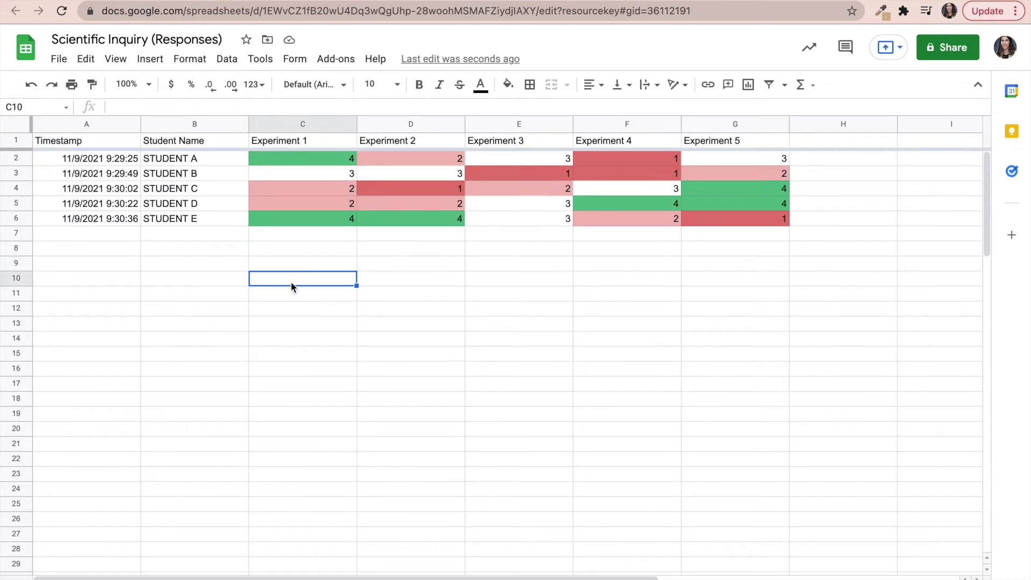
click(354, 238)
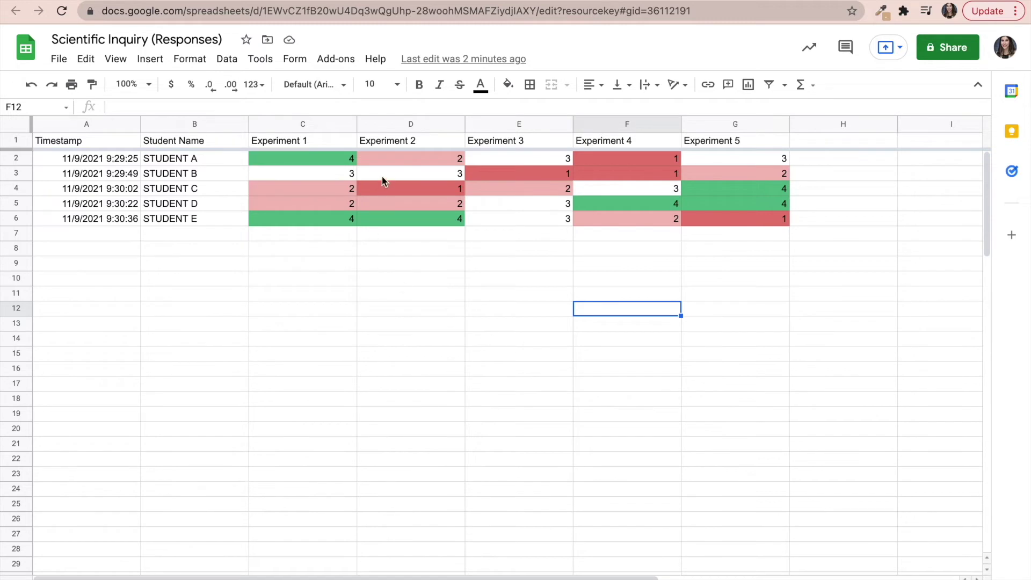
drag(419, 156, 403, 195)
click(392, 266)
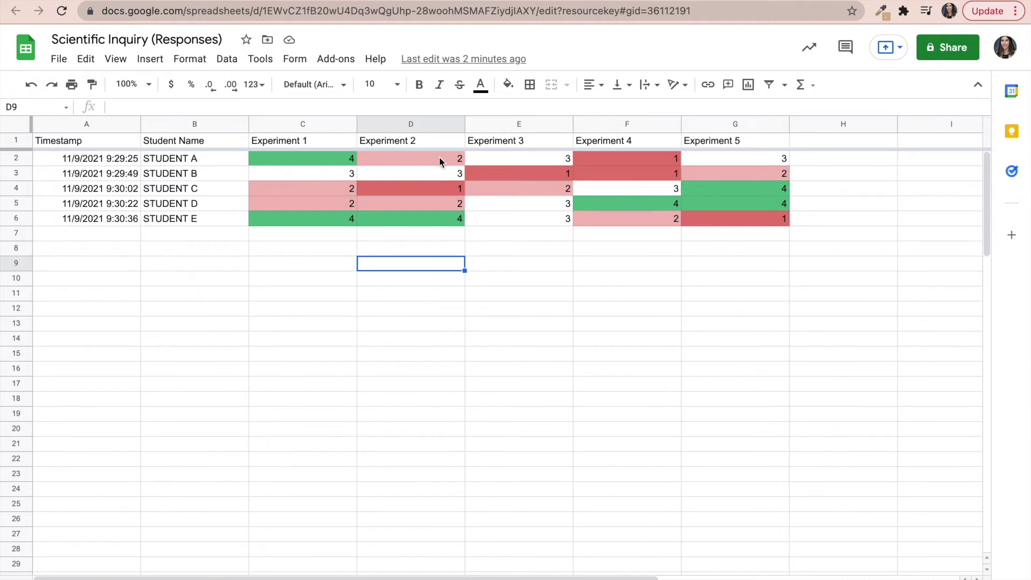
click(430, 141)
click(414, 279)
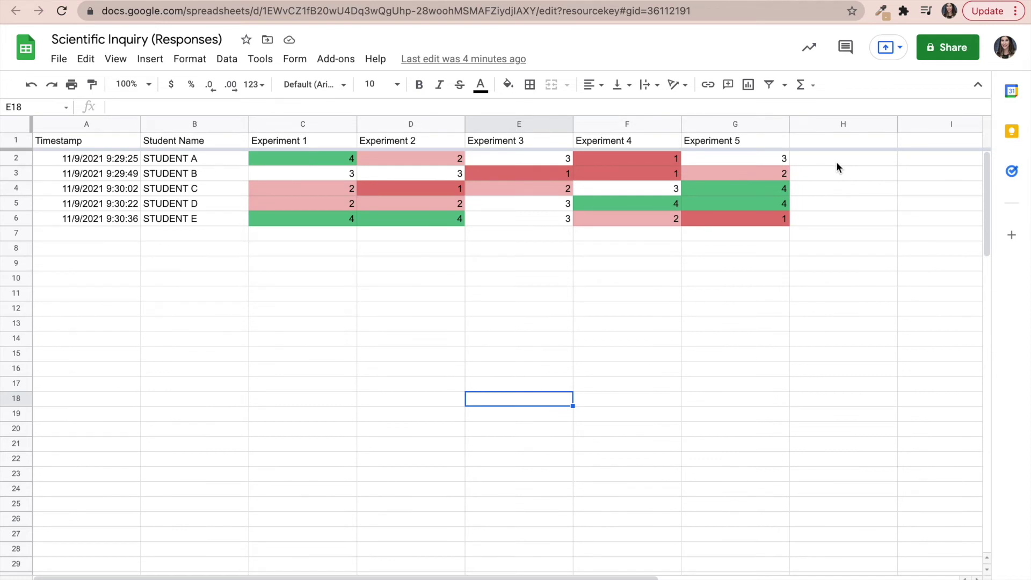
click(819, 143)
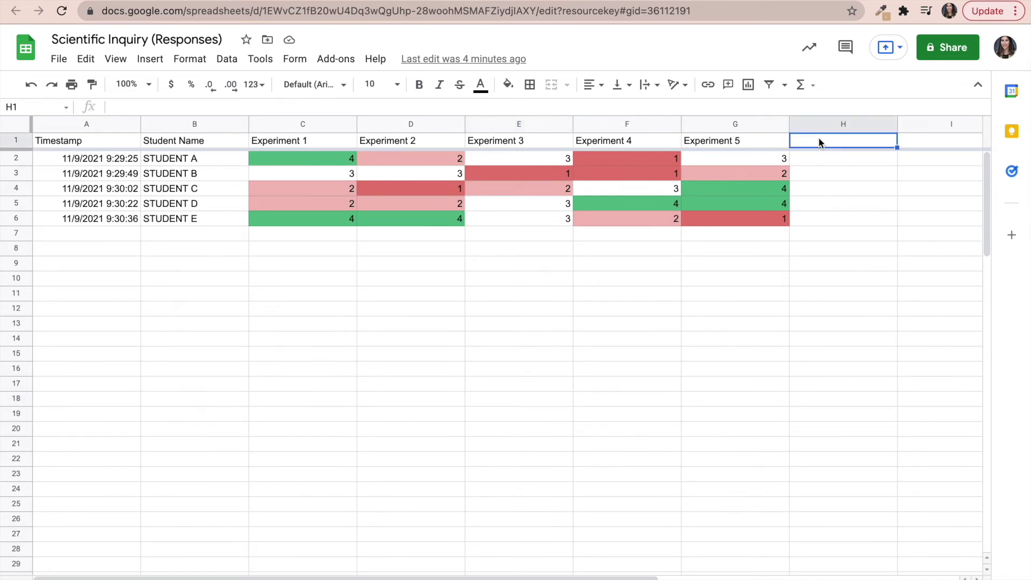
Step: Enter a bold 'Sparkline Chart' heading in H1
text(Sparkl)
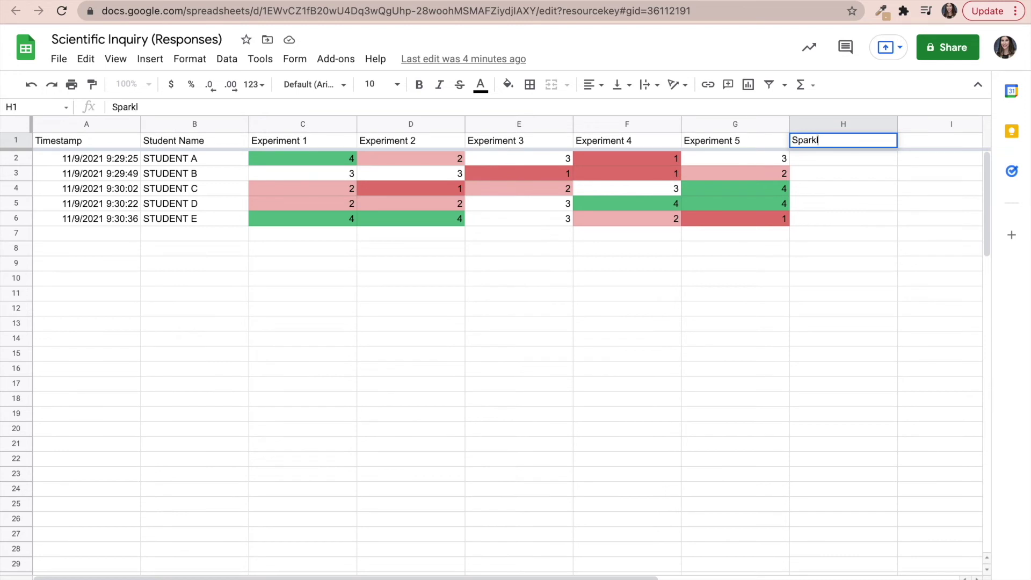
text(ine Chart)
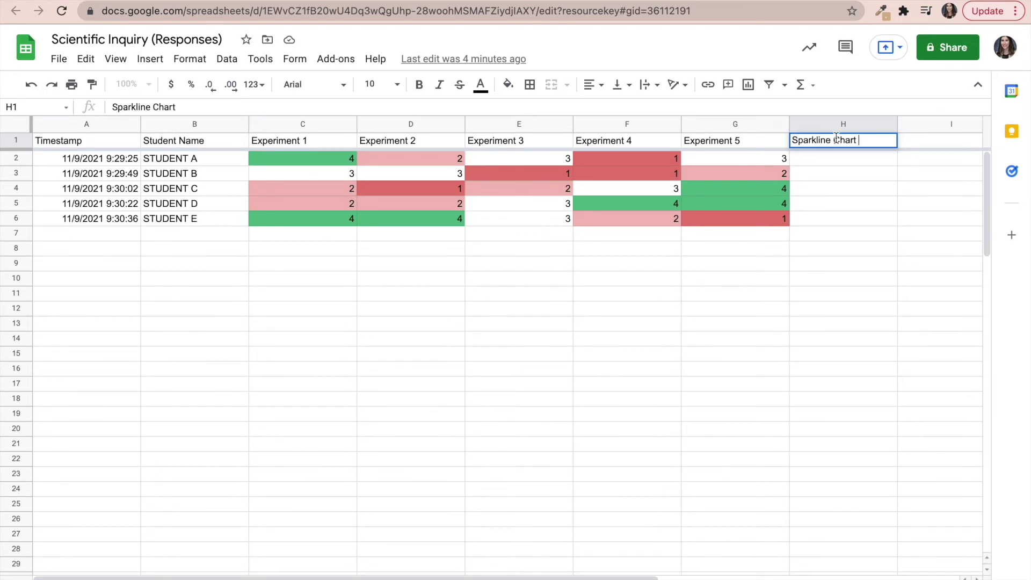
key(ctrl+b)
key(Return)
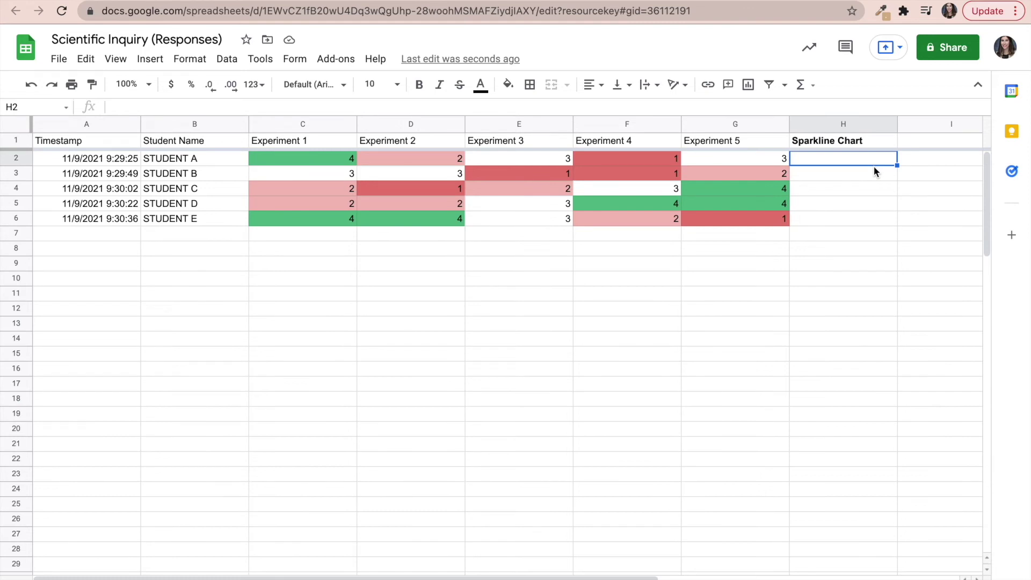
Step: Enter =SPARKLINE(C2:G2) in H2 to chart Student A's scores
click(838, 263)
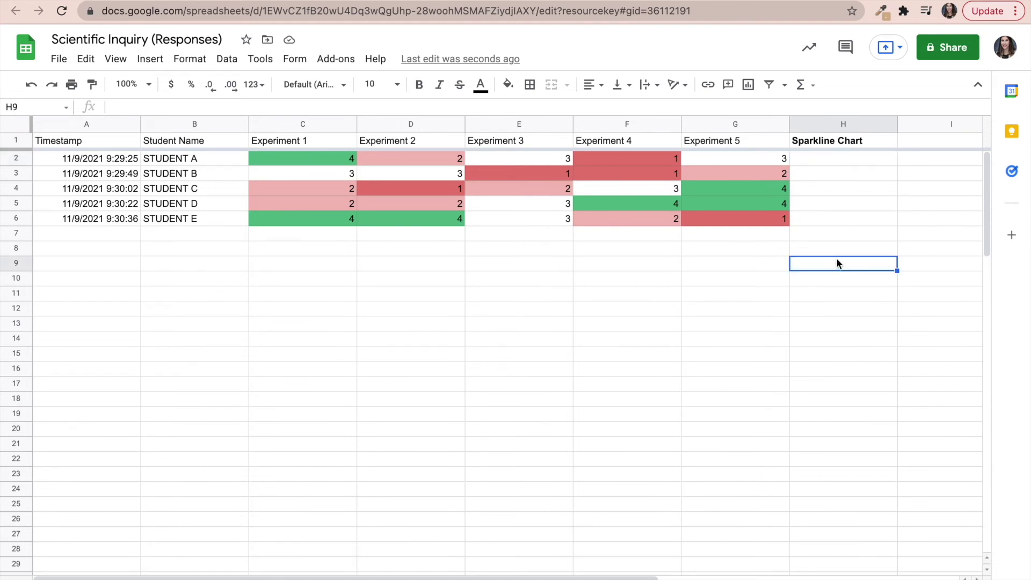
click(809, 157)
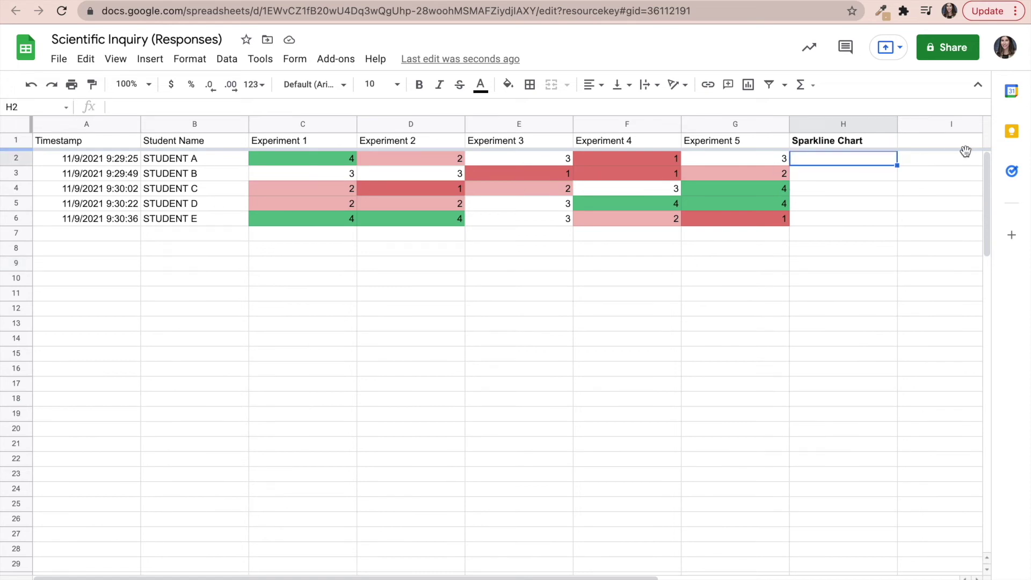
text(=spark)
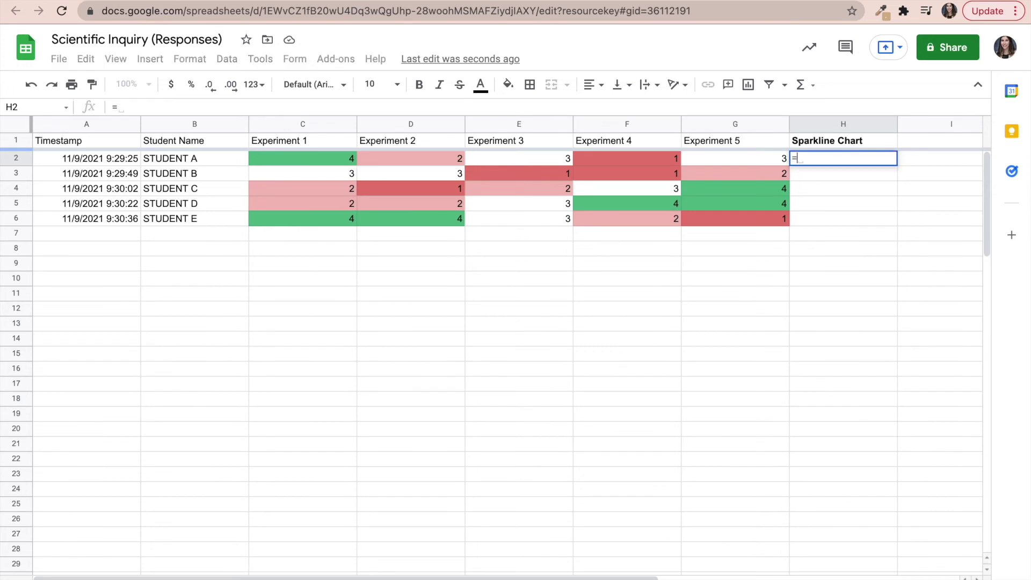
click(908, 191)
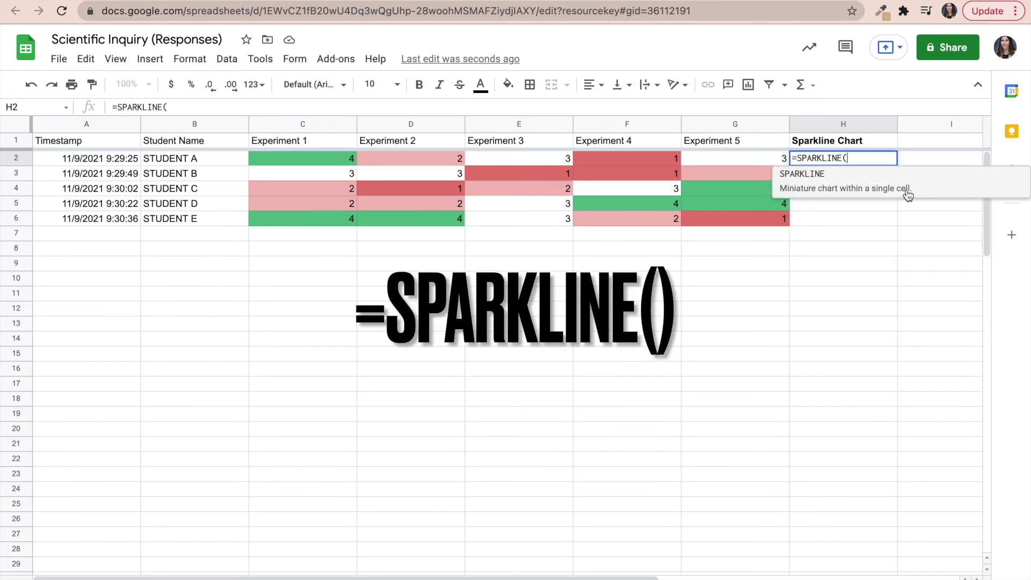
drag(327, 163, 707, 161)
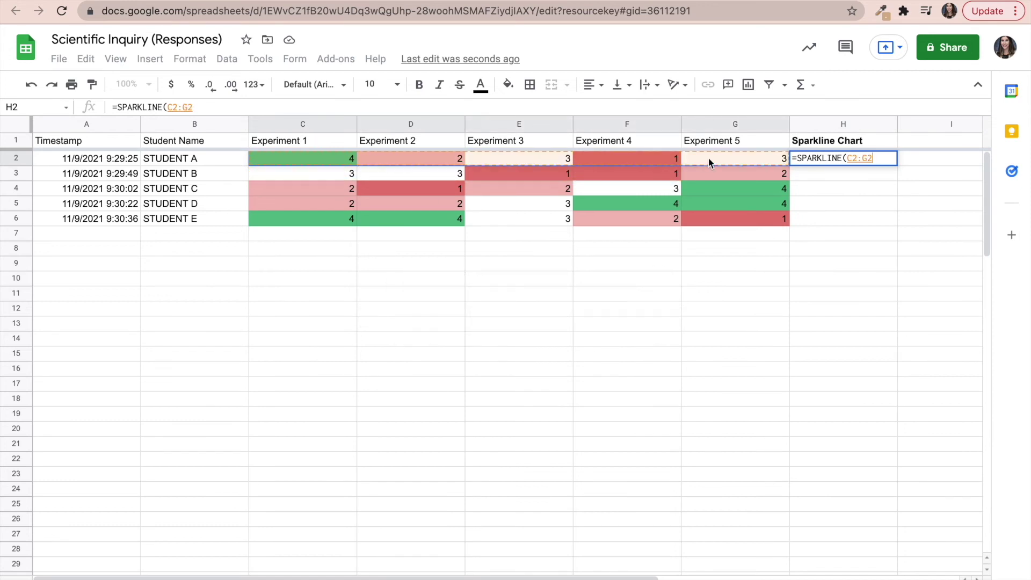
text())
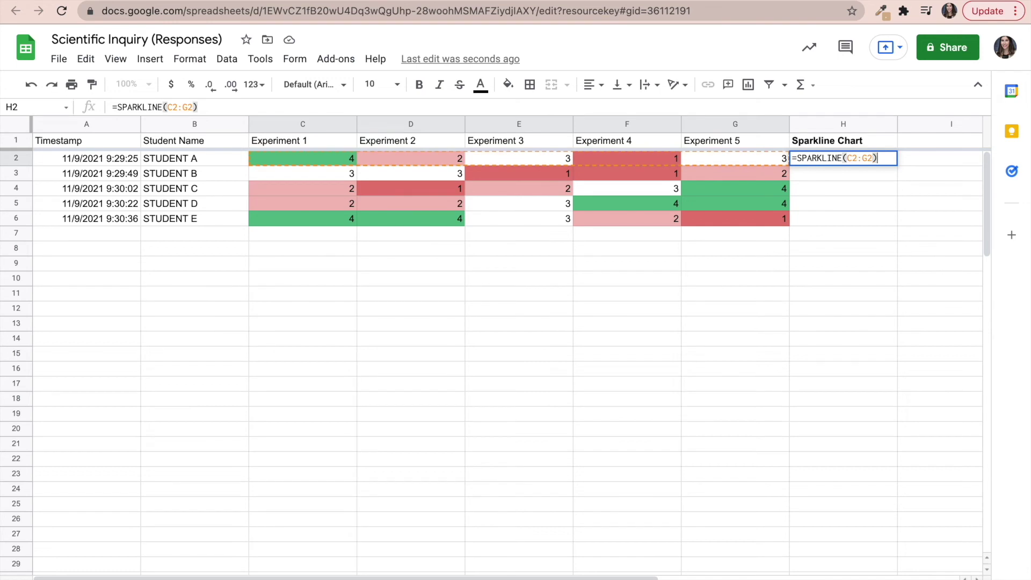
key(Return)
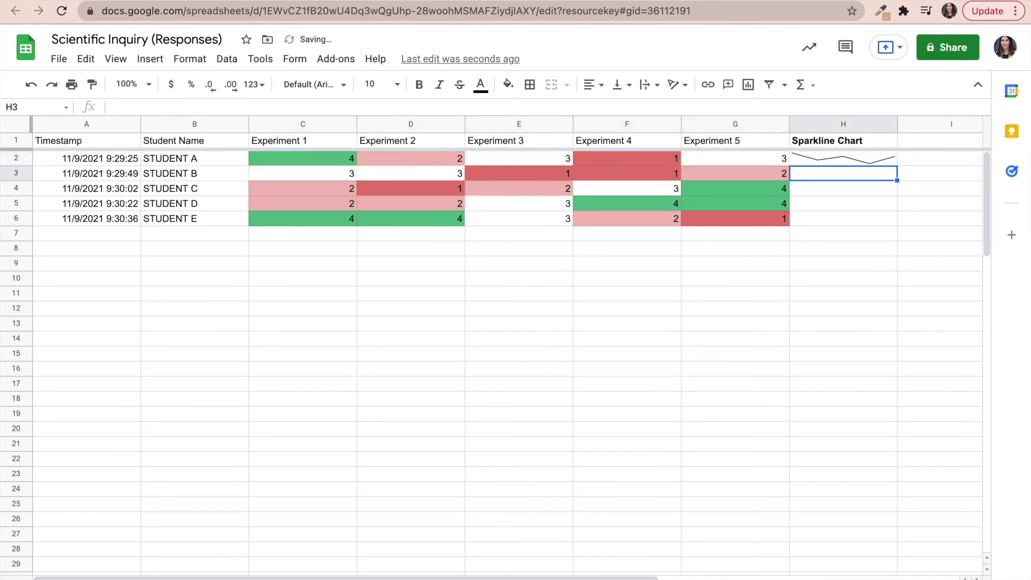
Step: Fill H2's SPARKLINE formula down through H6 and check the formula in H2
click(881, 156)
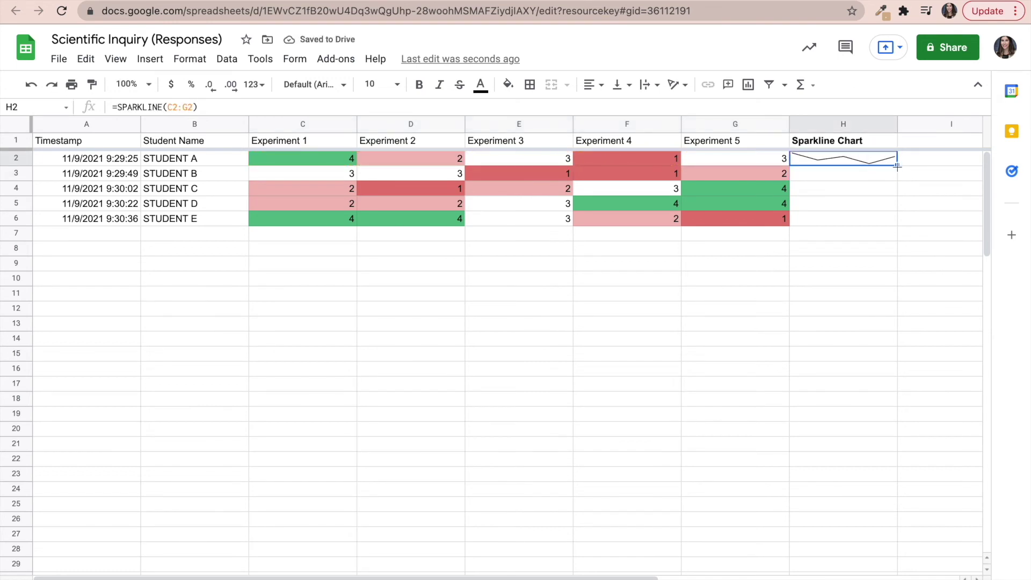
drag(897, 167, 898, 168)
drag(898, 167, 887, 220)
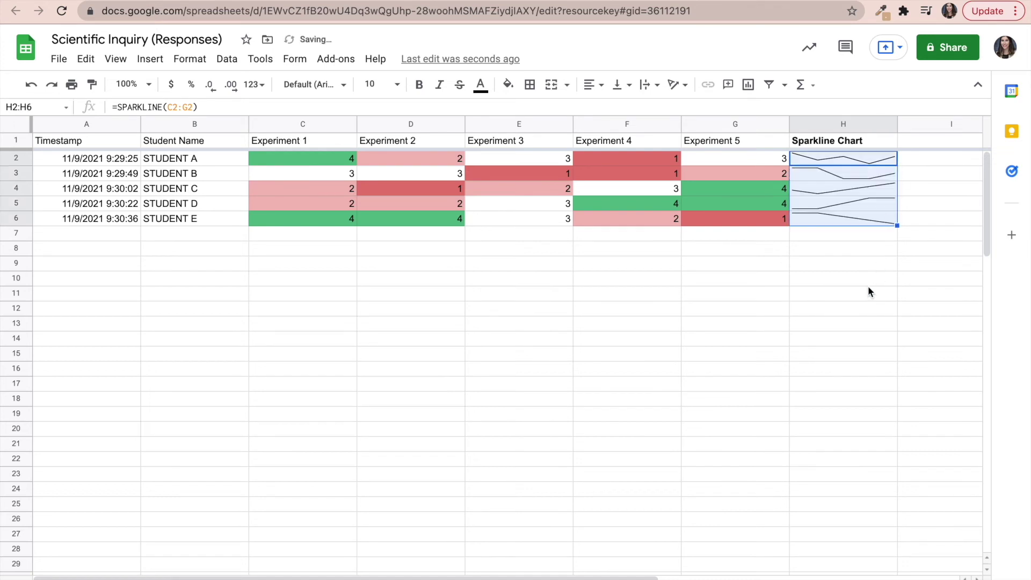
click(869, 292)
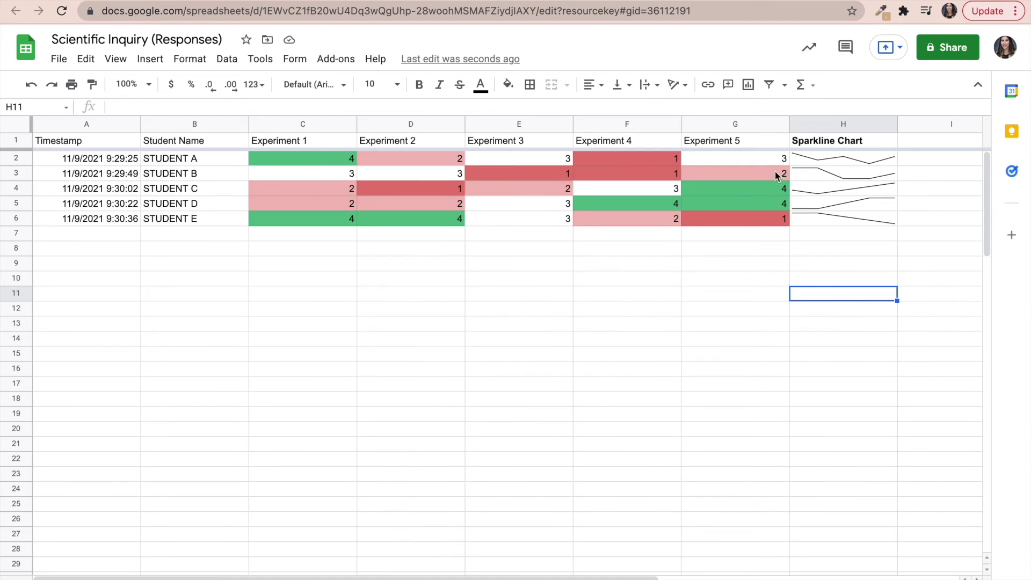
click(810, 163)
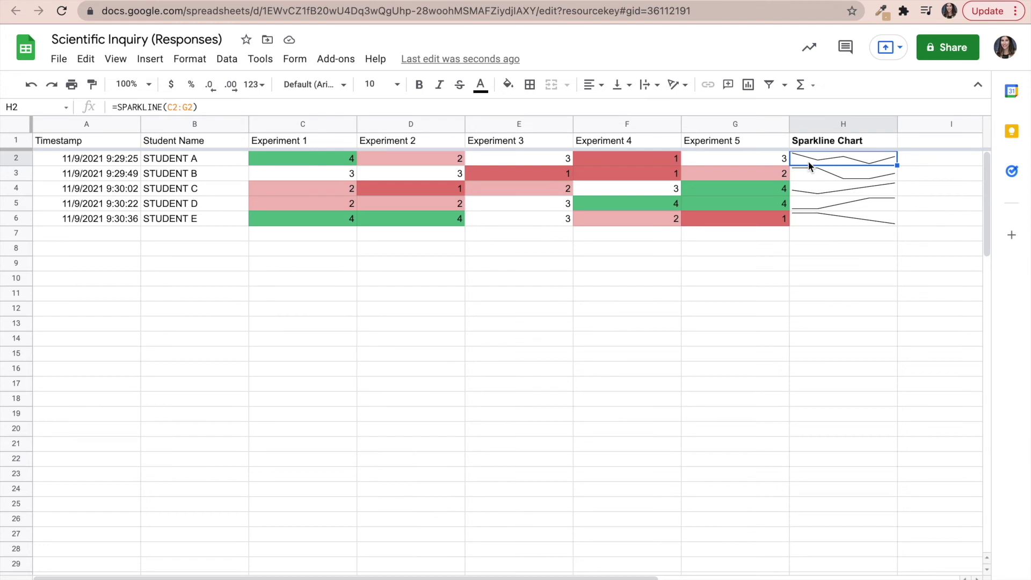
click(840, 182)
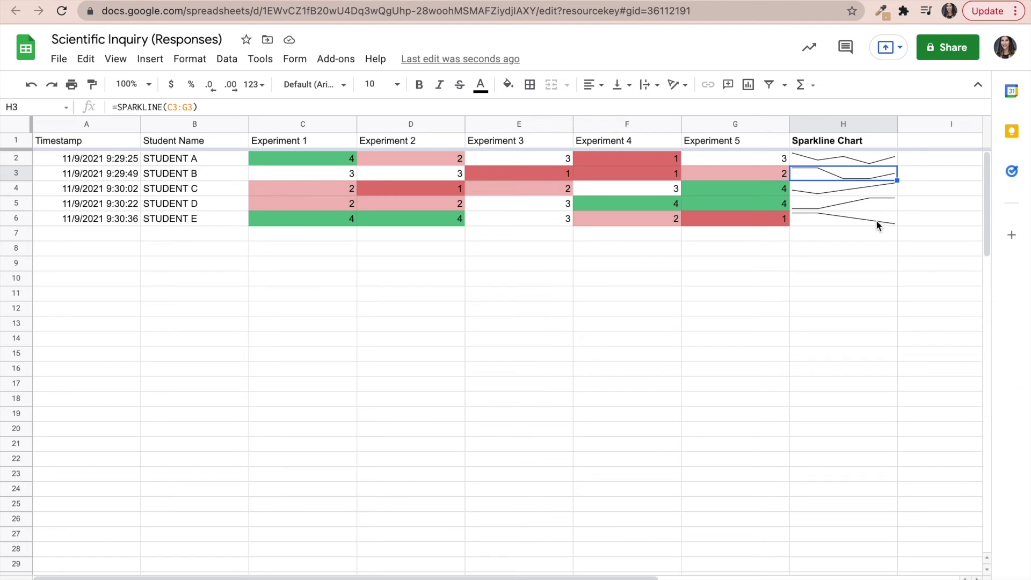
click(813, 209)
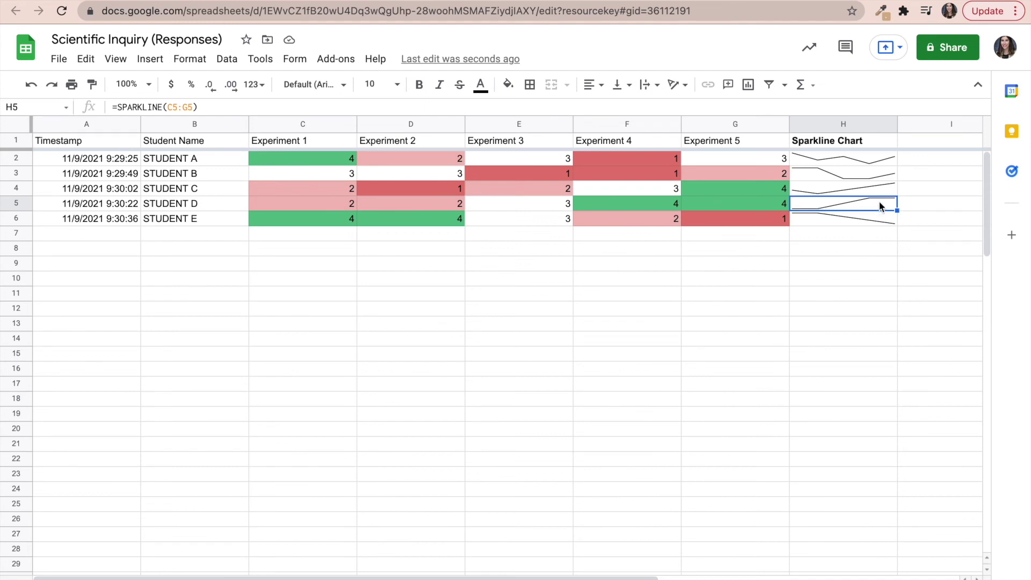
click(881, 222)
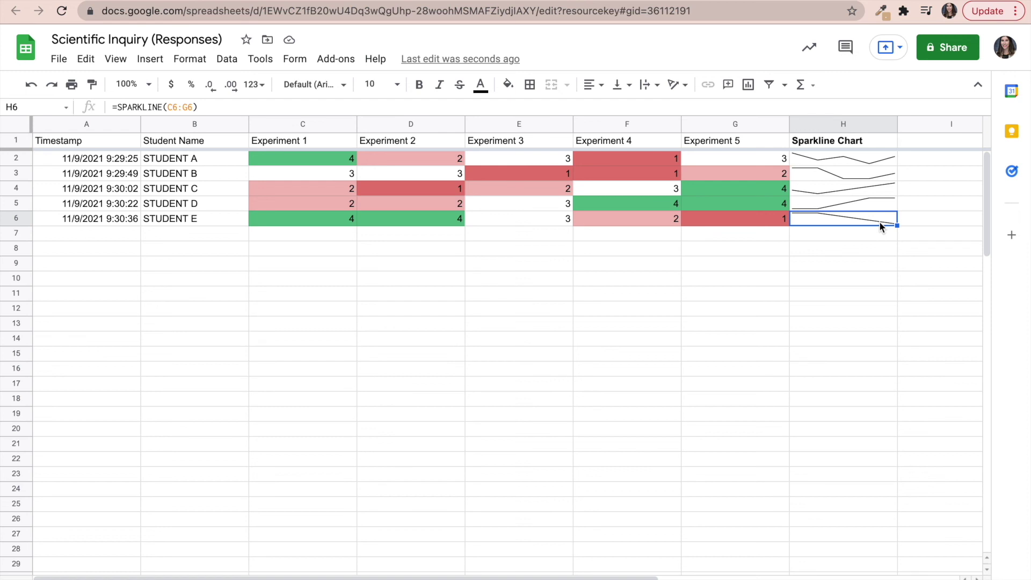
click(877, 294)
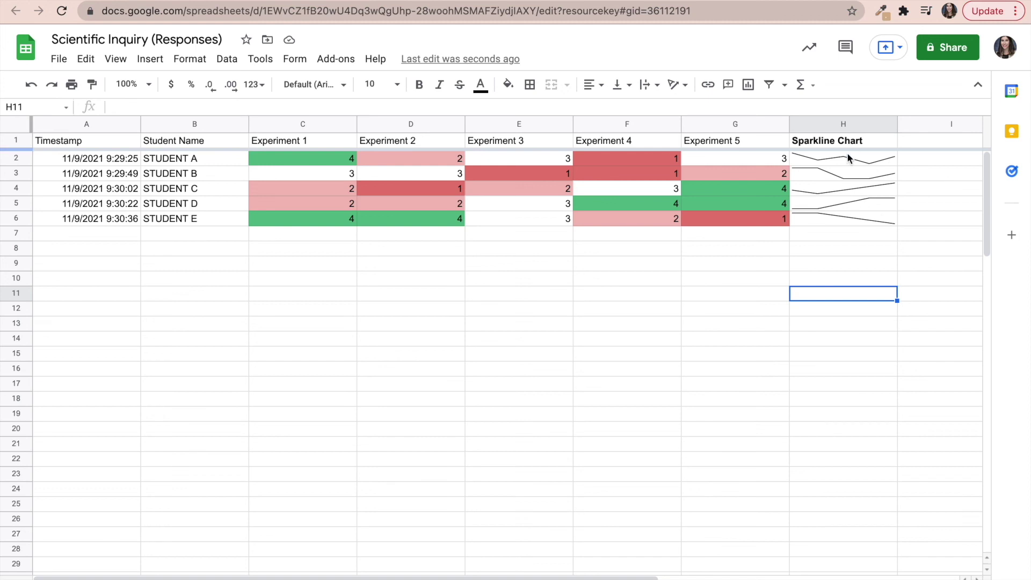
drag(847, 157, 845, 223)
click(834, 270)
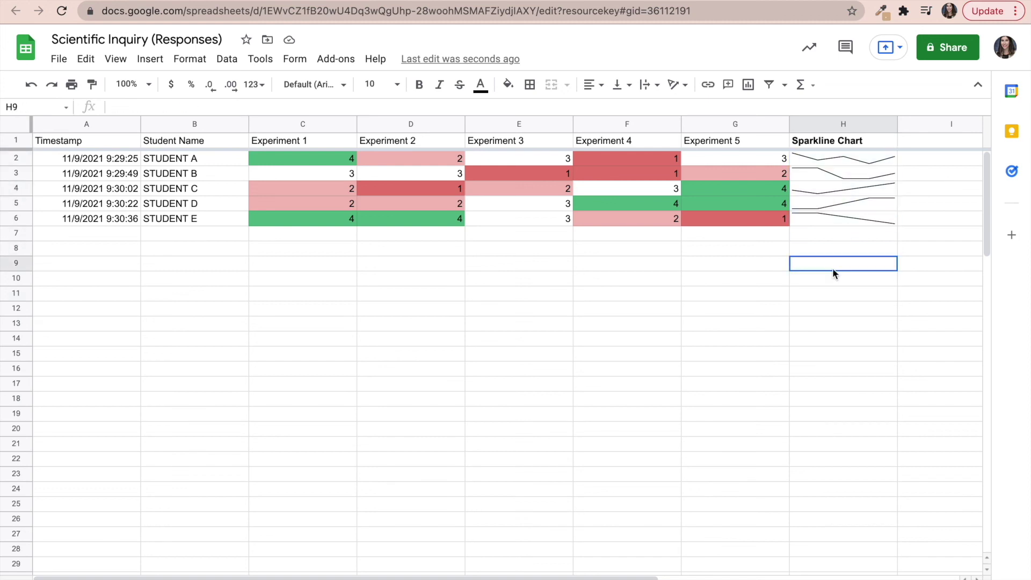